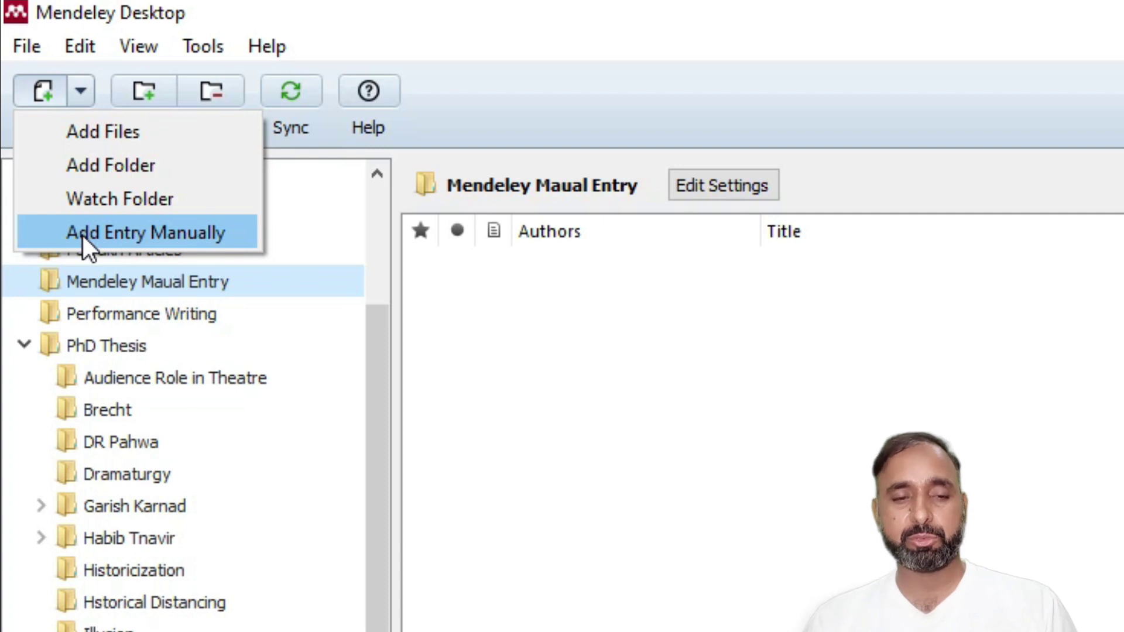
Start a manual entry in the Mendeley Maual Entry folder and set its document type to Book.
click(83, 235)
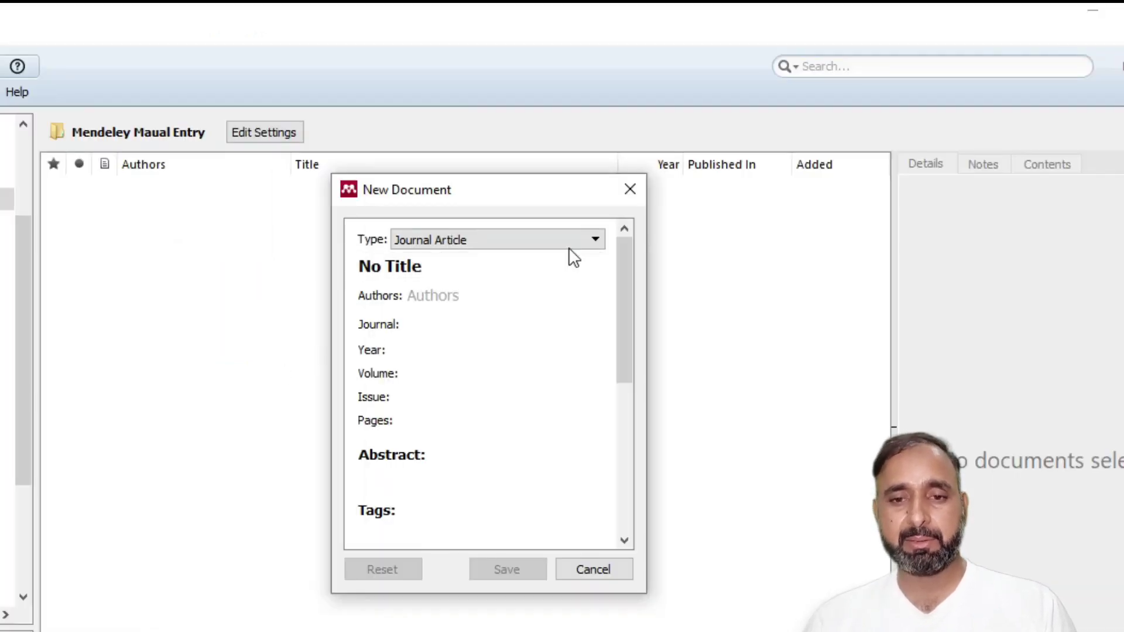
click(570, 245)
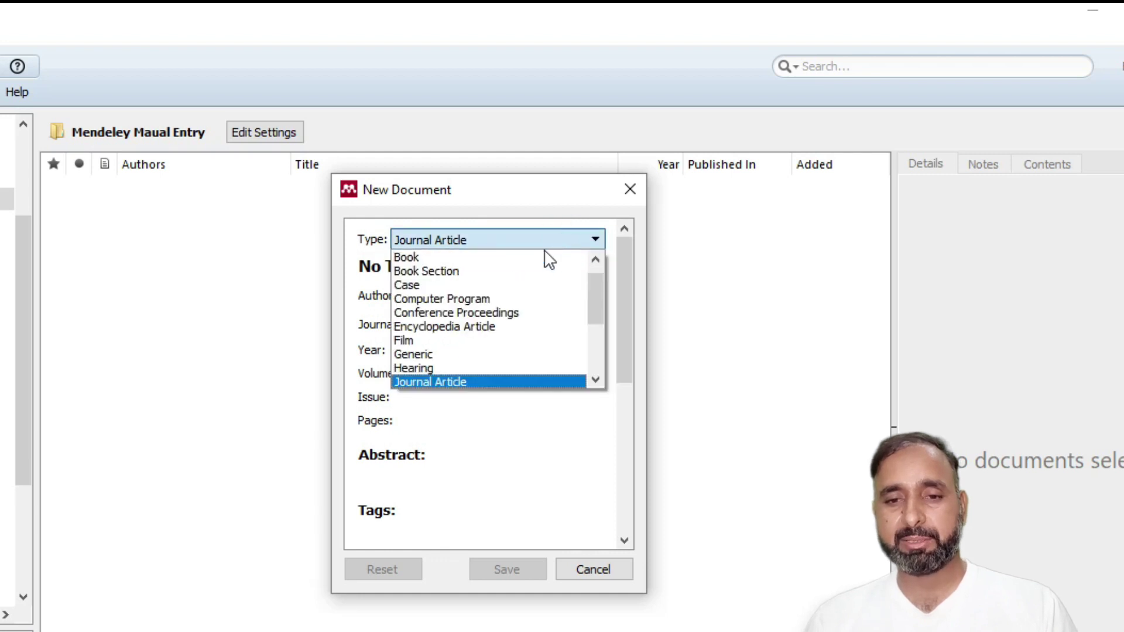
click(514, 256)
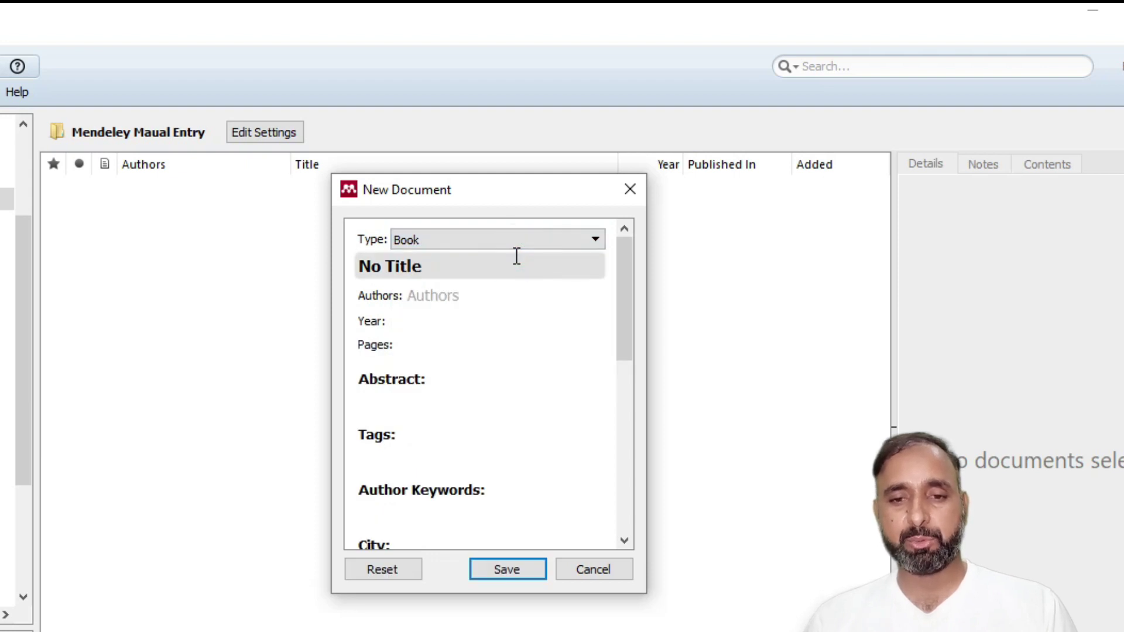
Replace the placeholder title of the new book entry with "Hamlet".
click(507, 267)
key(BackSpace)
key(BackSpace)
key(BackSpace)
key(BackSpace)
key(BackSpace)
key(BackSpace)
key(BackSpace)
key(BackSpace)
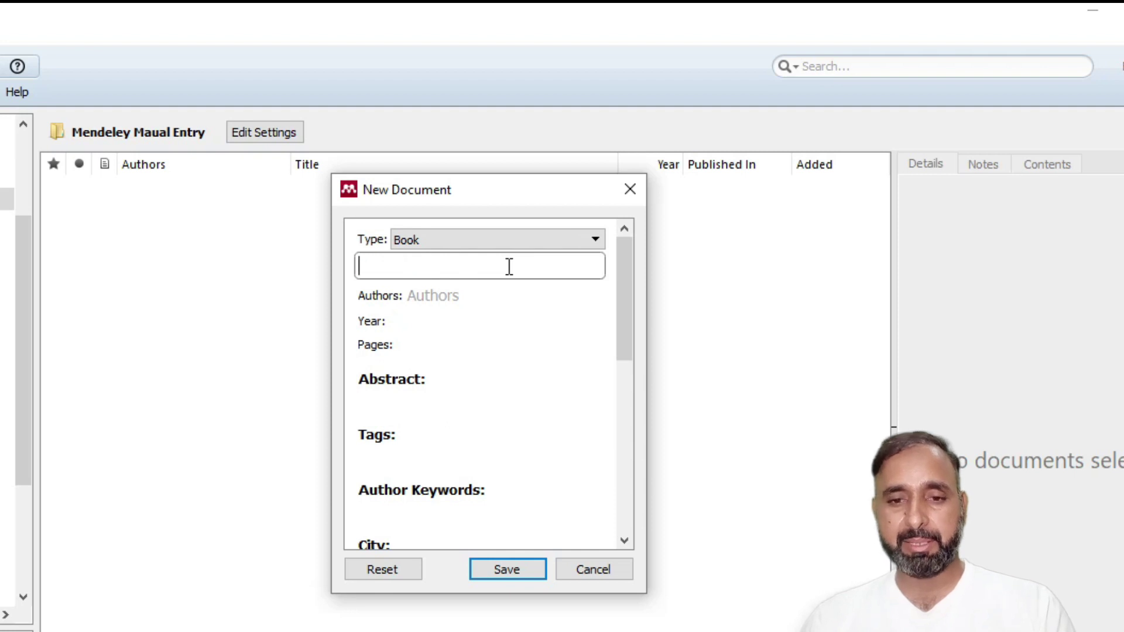
text(Hamlet)
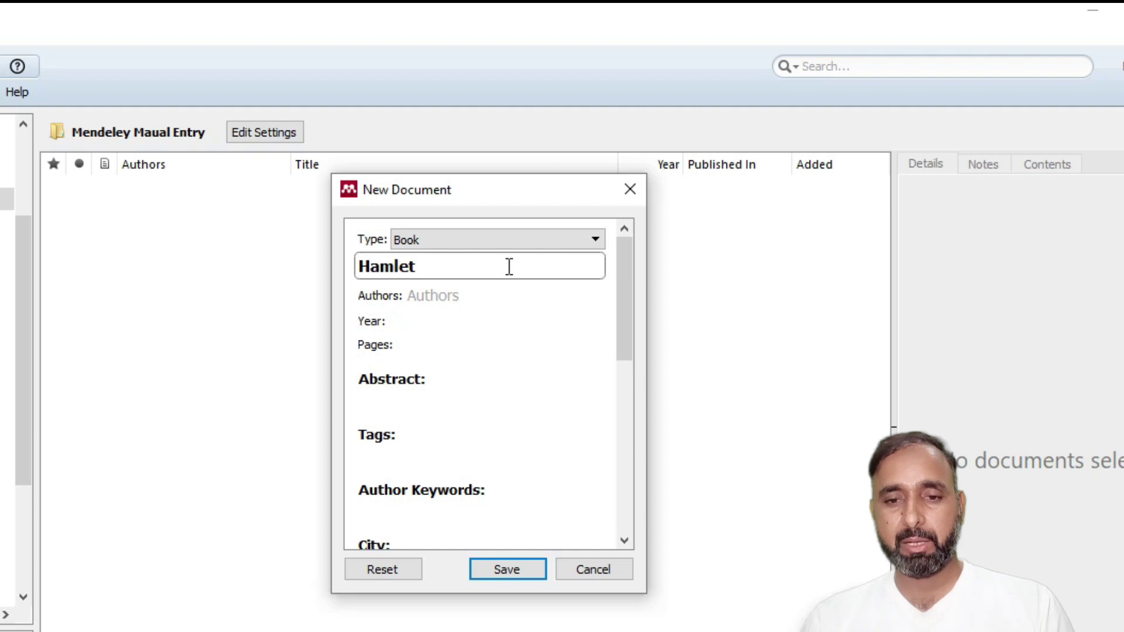
Set the book's author to the suggested "Shakespeare, William".
key(Tab)
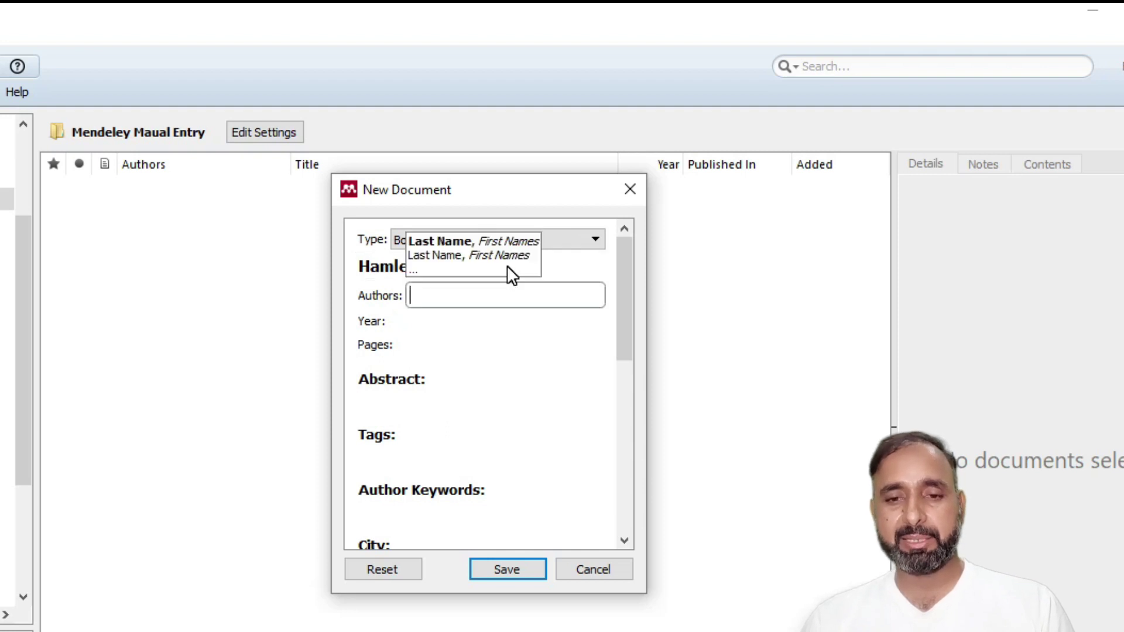
text(William)
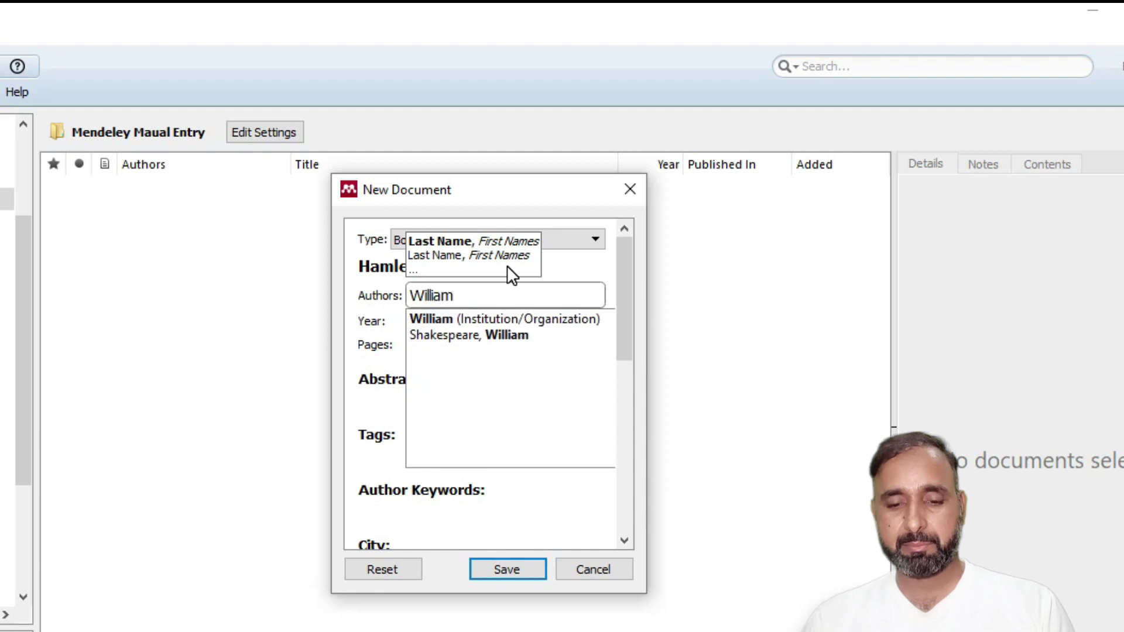
text( S)
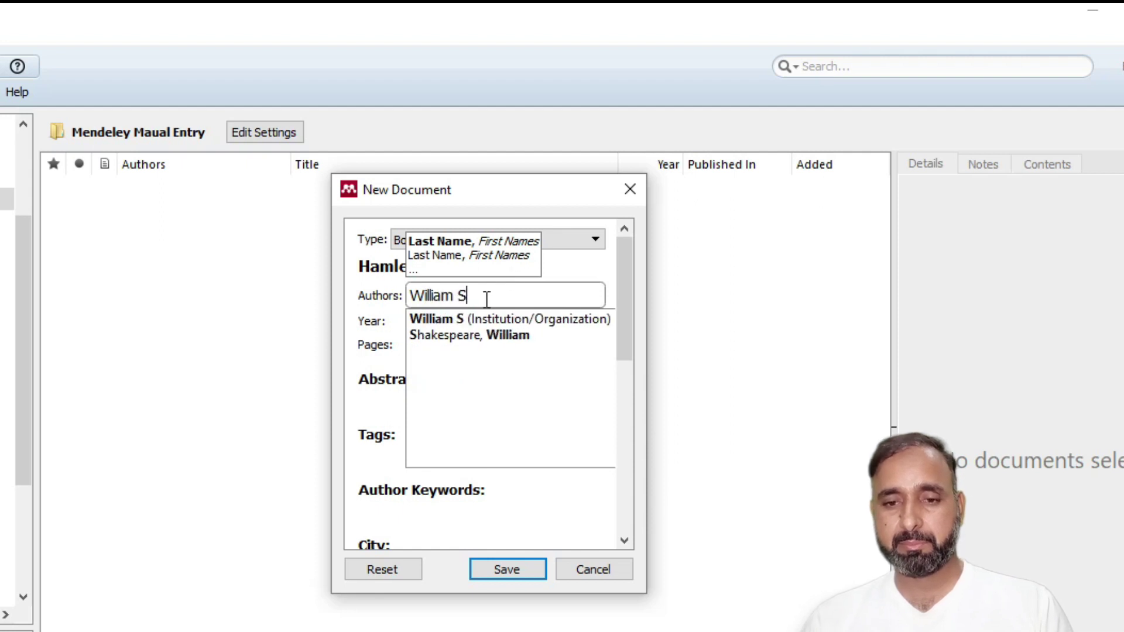
click(468, 335)
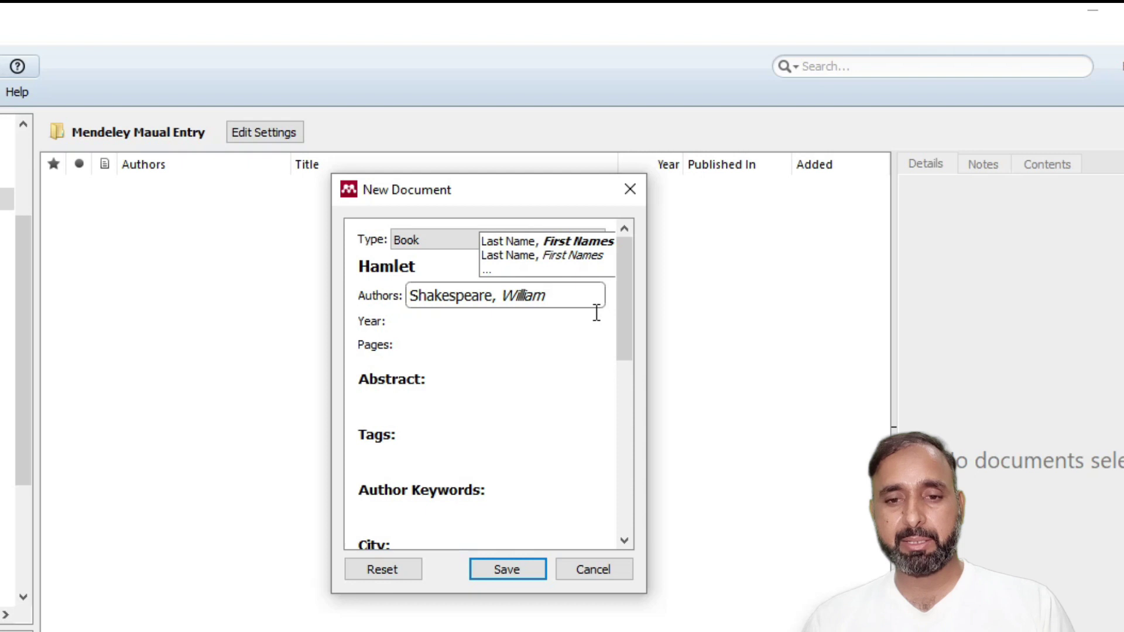
Enter 2001 as the book's year and 333 as its pages.
click(519, 322)
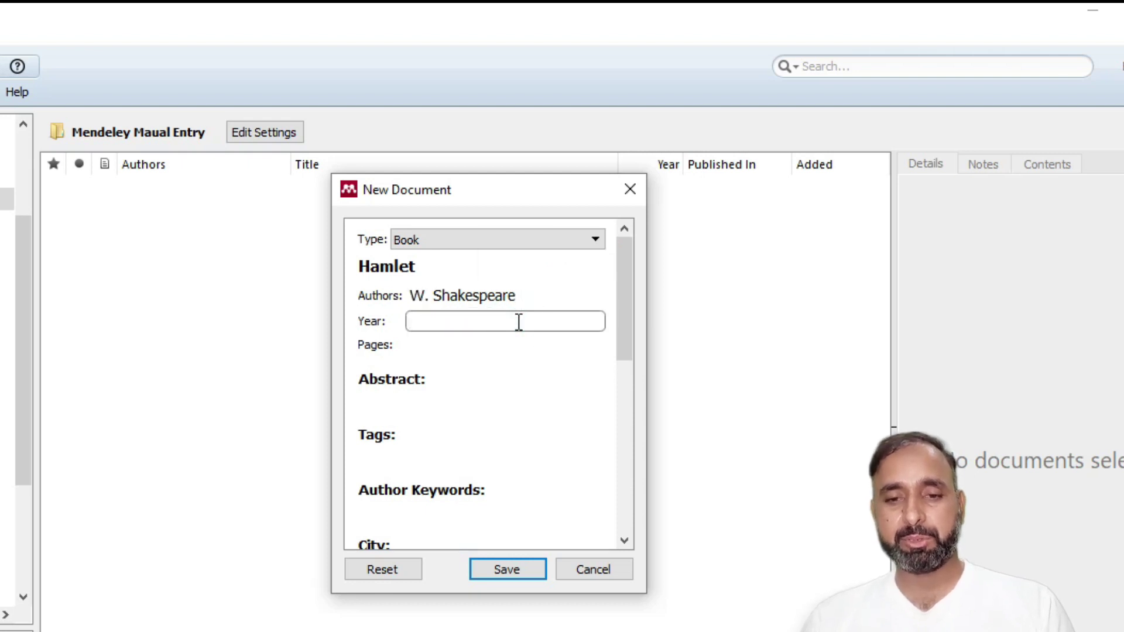
text(200)
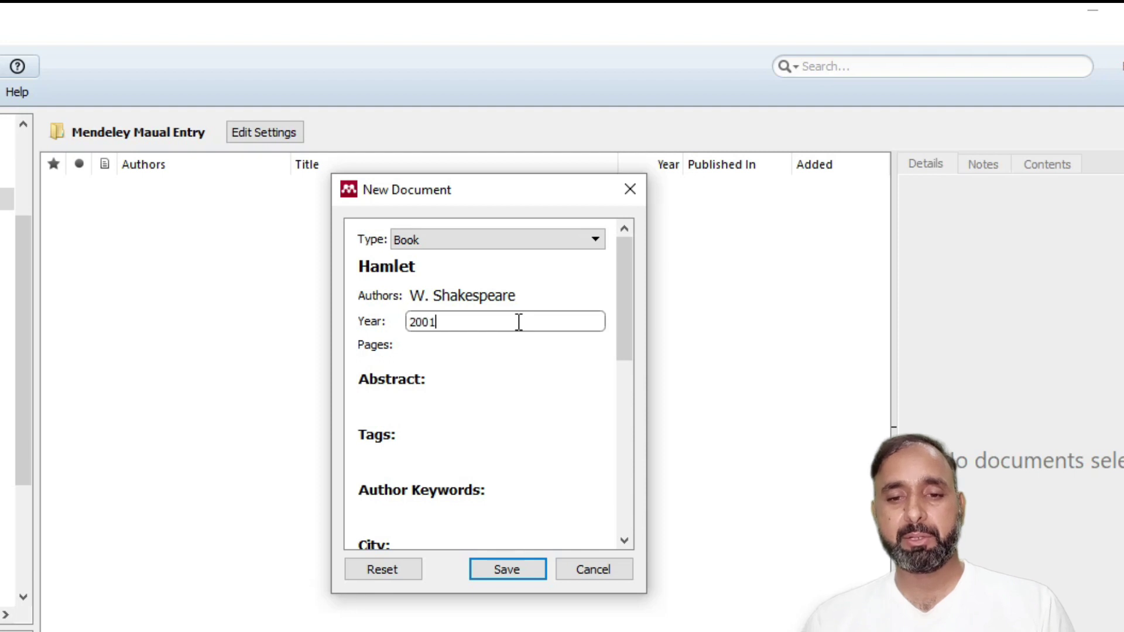
text(1)
click(468, 345)
text(333)
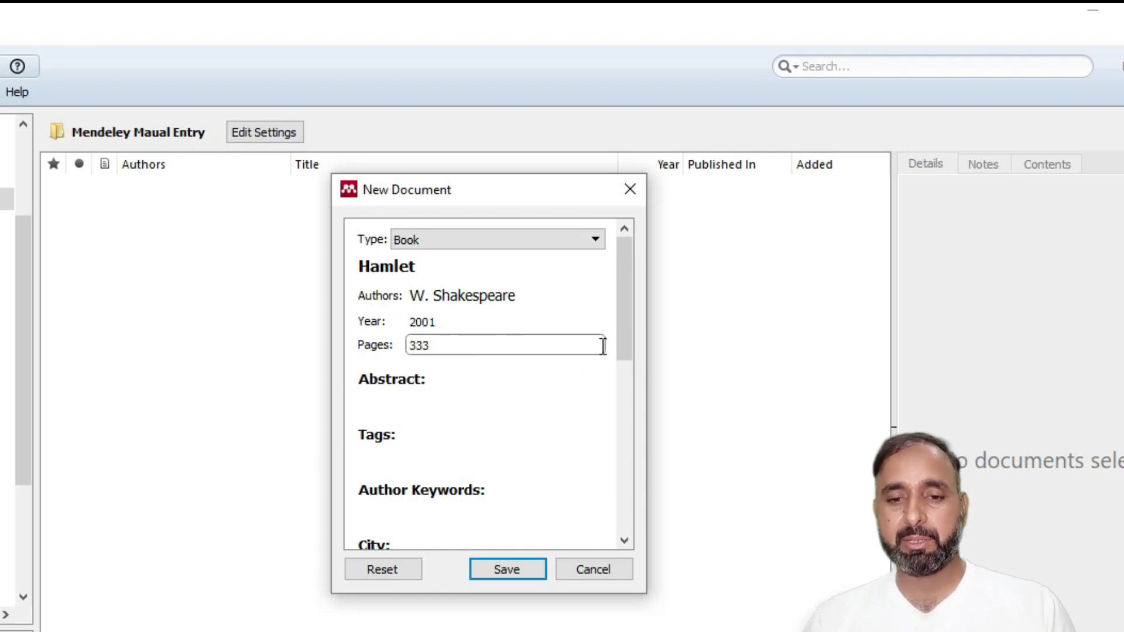
Set the book's city to the suggested London and its edition to 12.
drag(627, 332, 621, 425)
click(406, 322)
text(Lo)
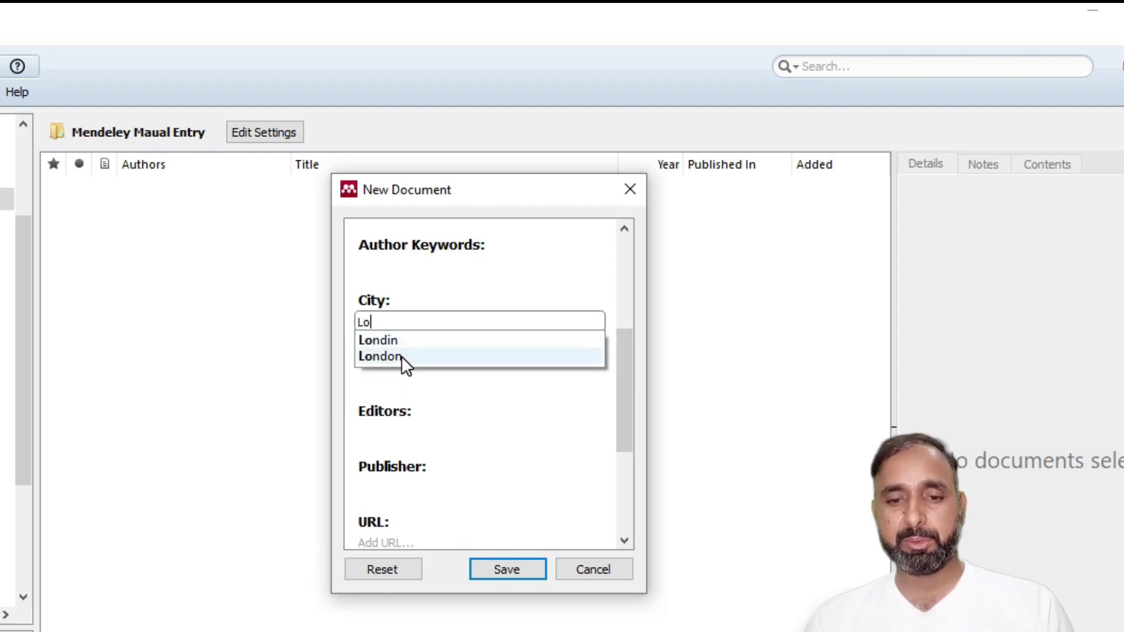
click(401, 356)
click(412, 382)
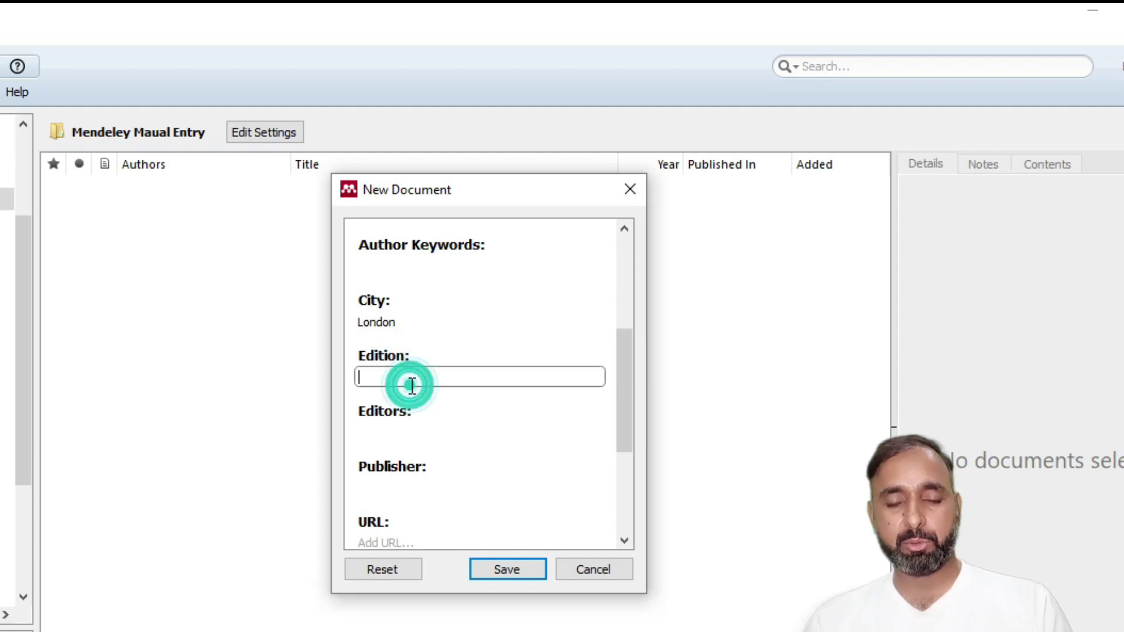
text(12)
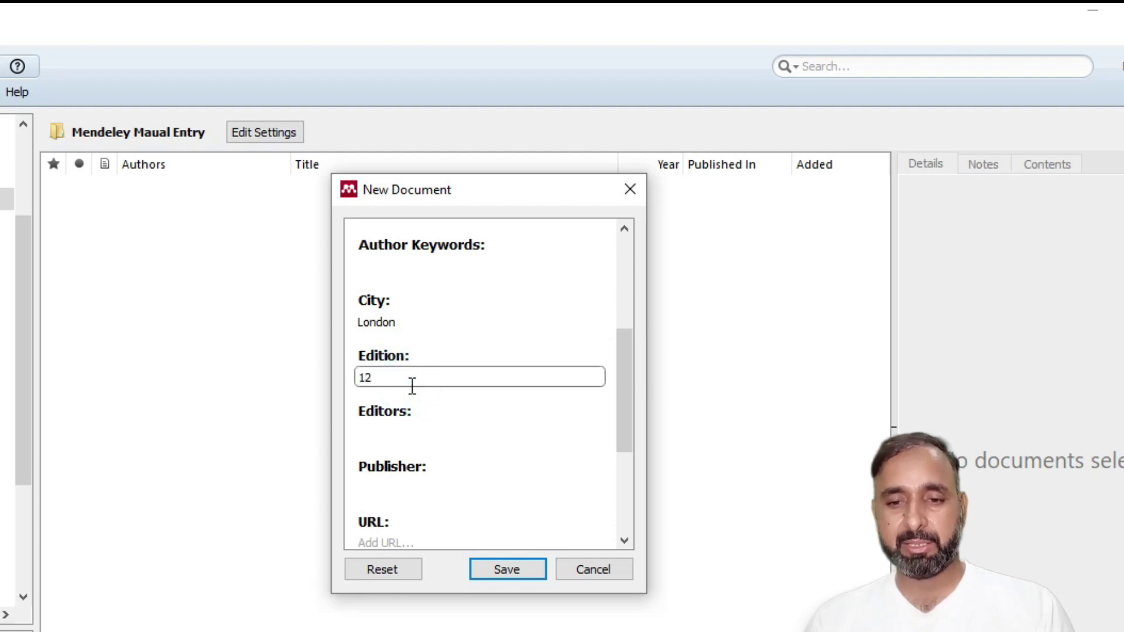
Set the publisher to the suggested OXFORD University Press and save the Hamlet book entry.
click(623, 395)
drag(623, 394, 623, 442)
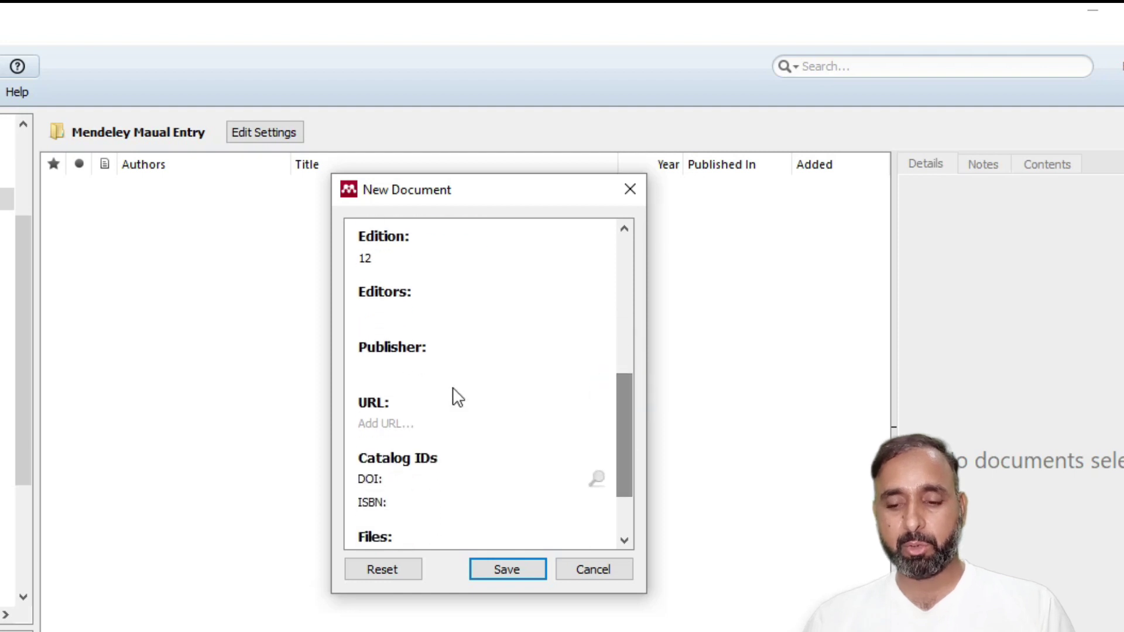
click(421, 369)
text(Ox)
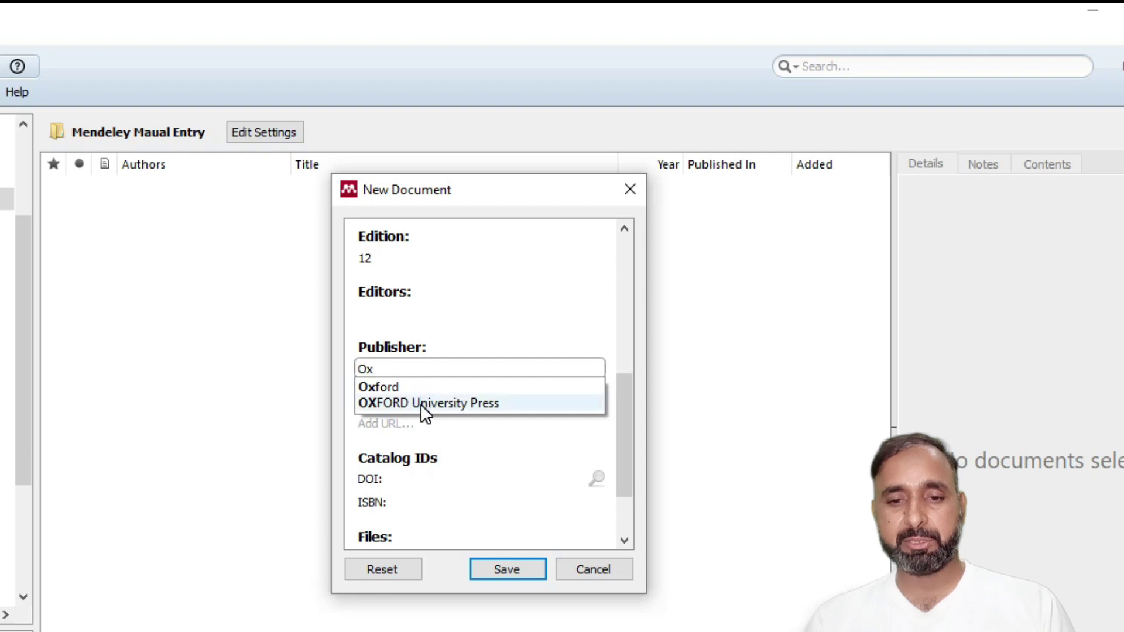
click(420, 403)
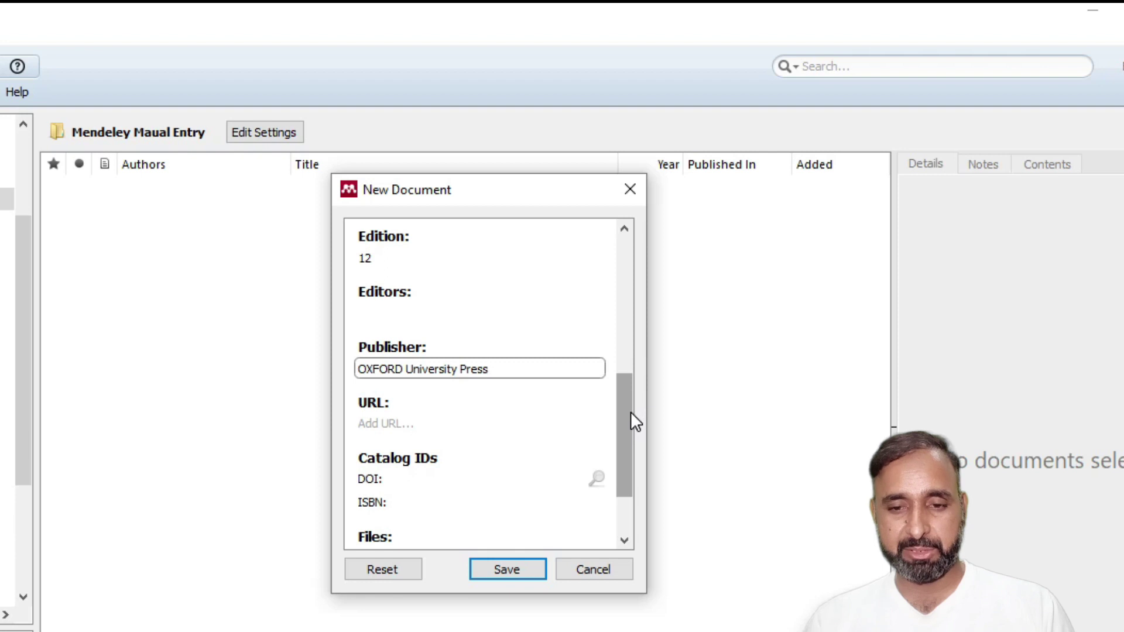
drag(630, 413, 641, 242)
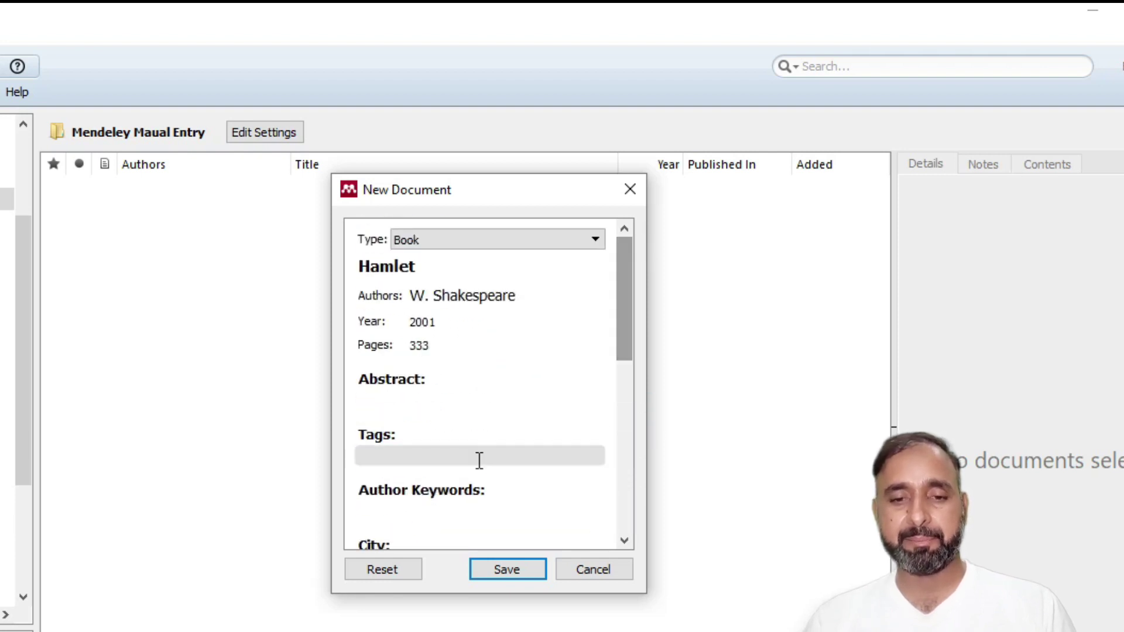
click(489, 566)
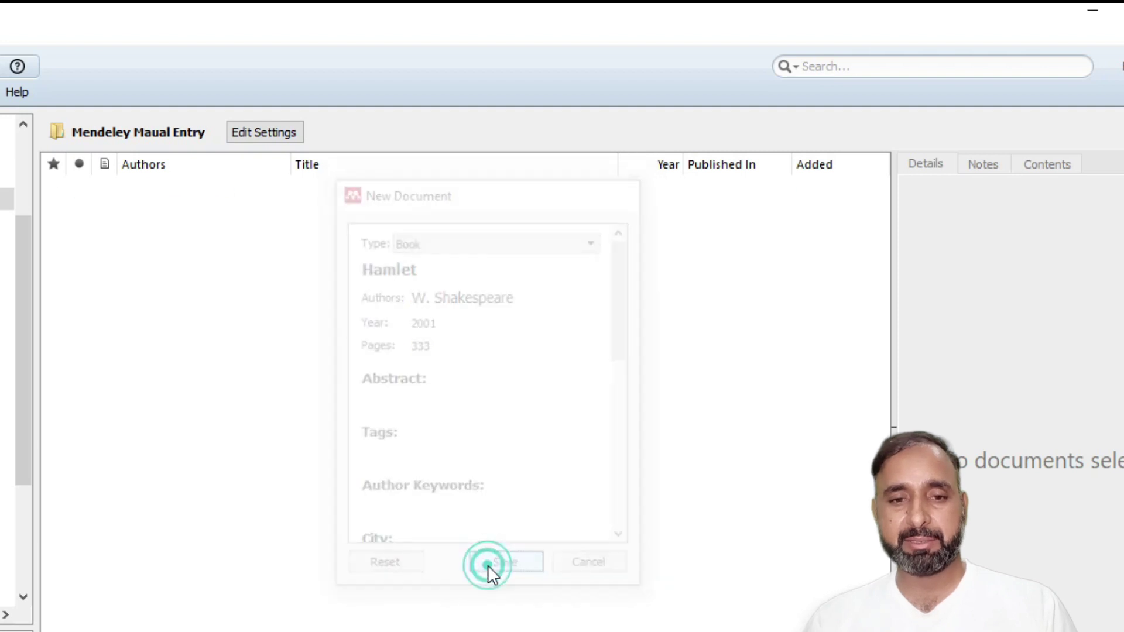
Select the Hamlet entry in the folder and review its recorded details, including city, edition and publisher.
click(182, 192)
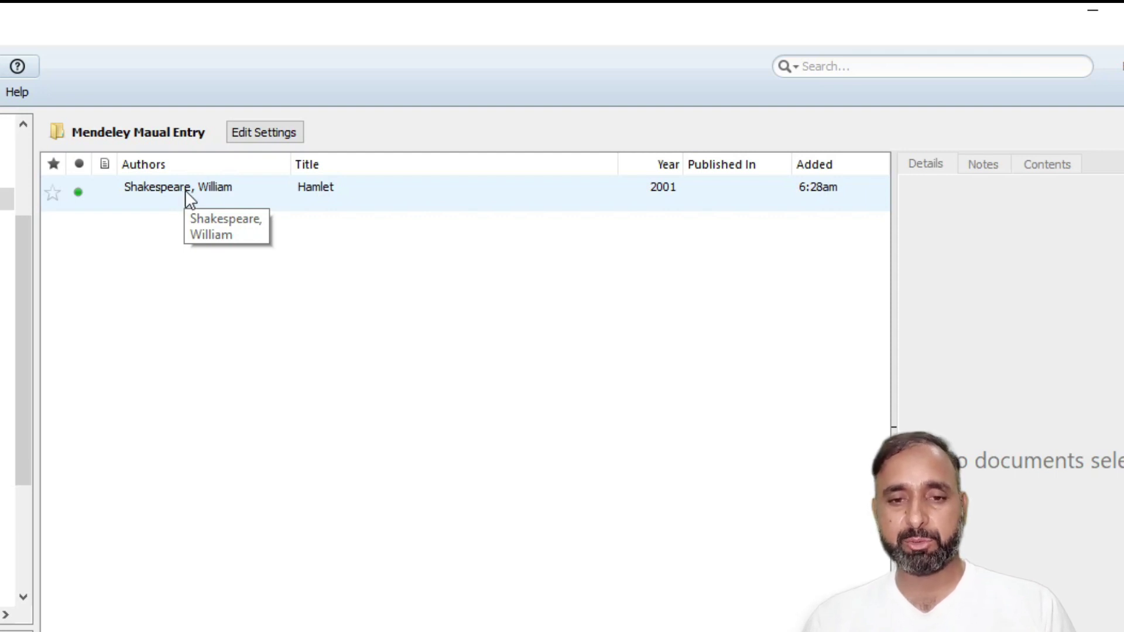
click(213, 191)
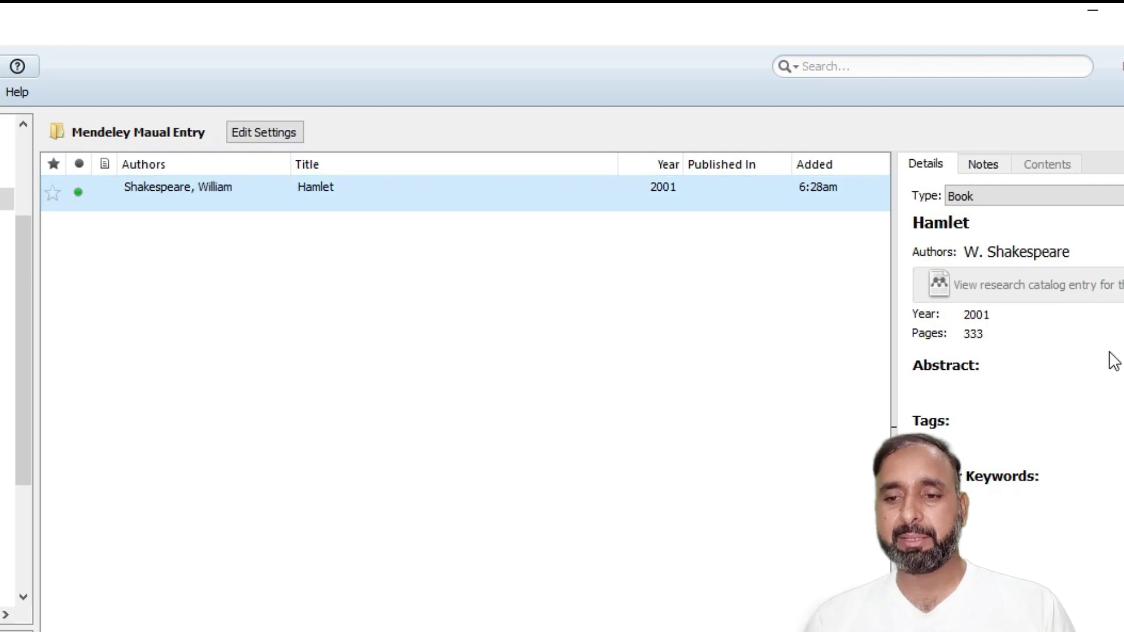
scroll(1017, 328, down, 5)
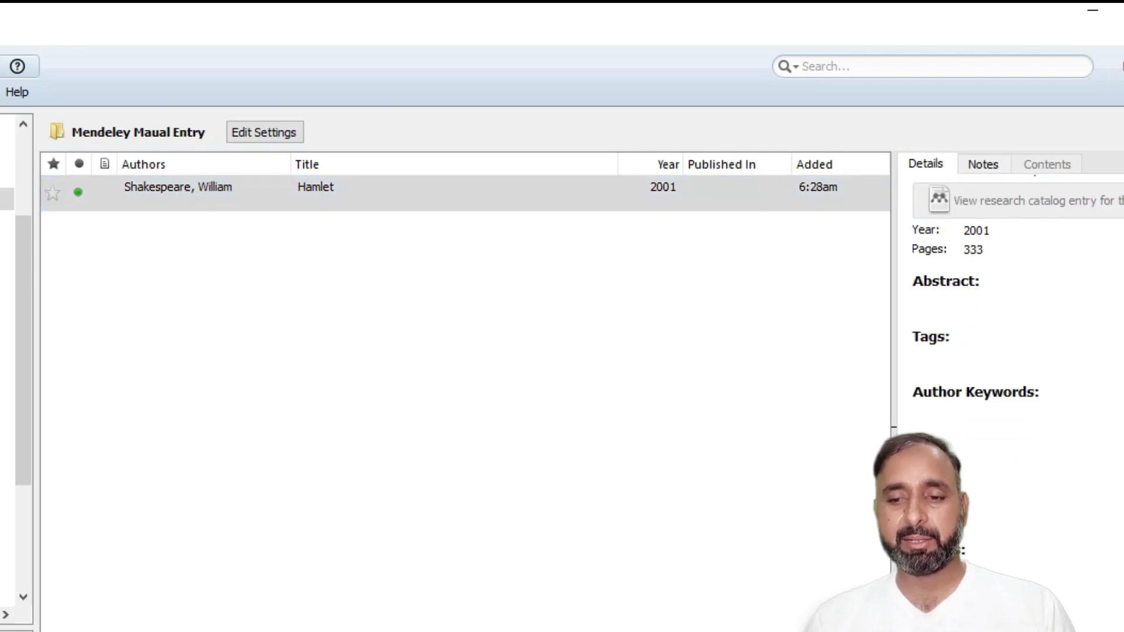
scroll(1007, 351, down, 2)
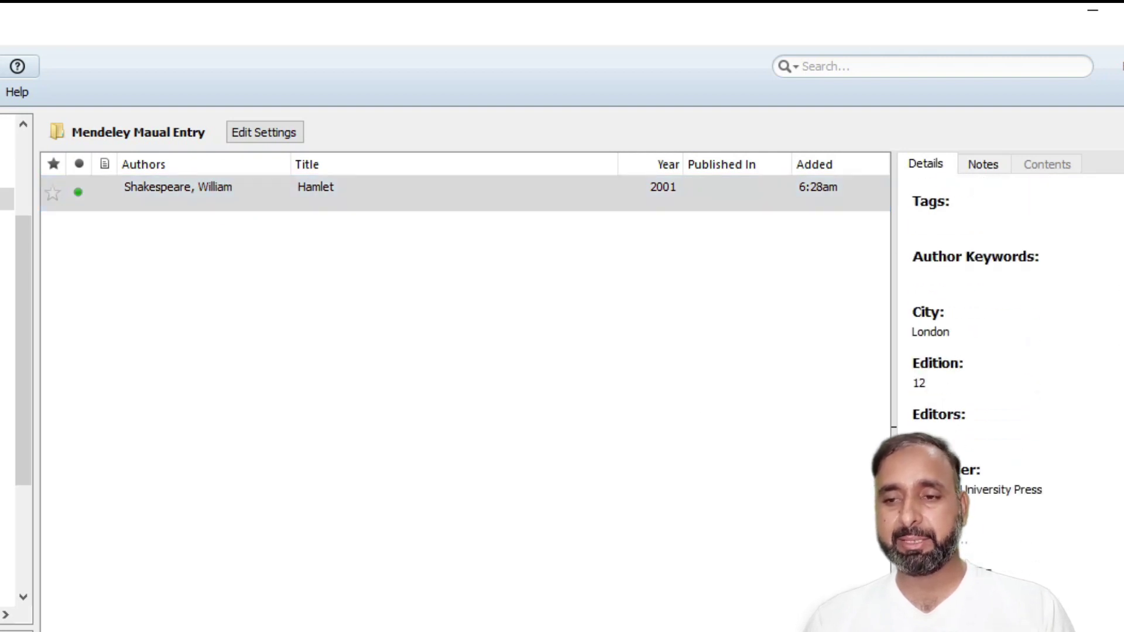
scroll(1006, 351, up, 5)
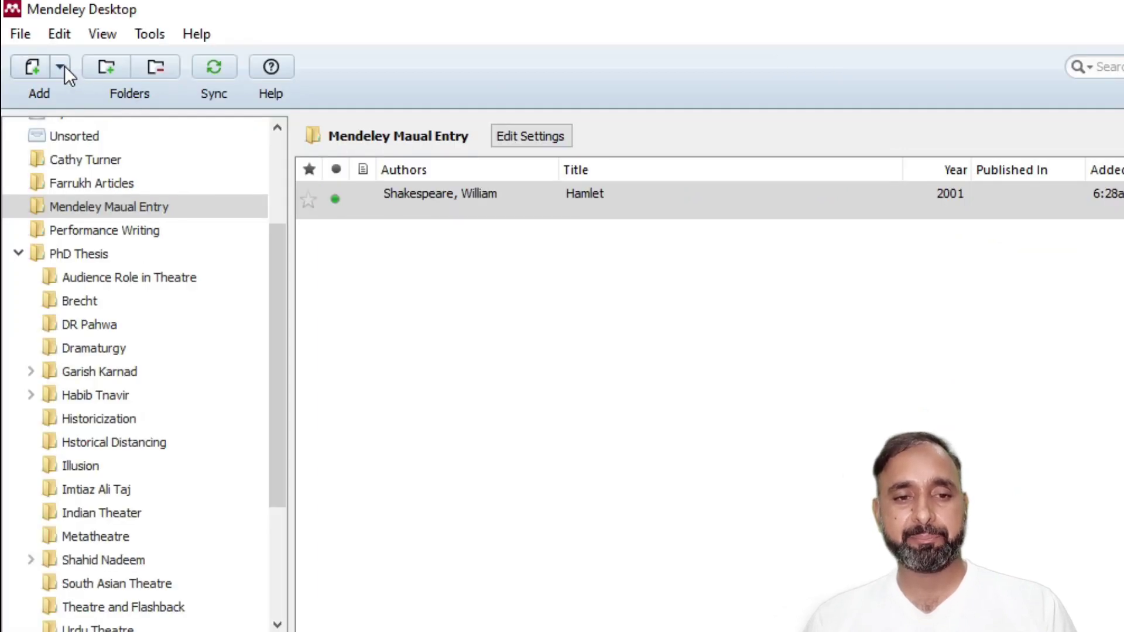
Start another manual entry in the same folder and set its document type to Web Page.
click(65, 65)
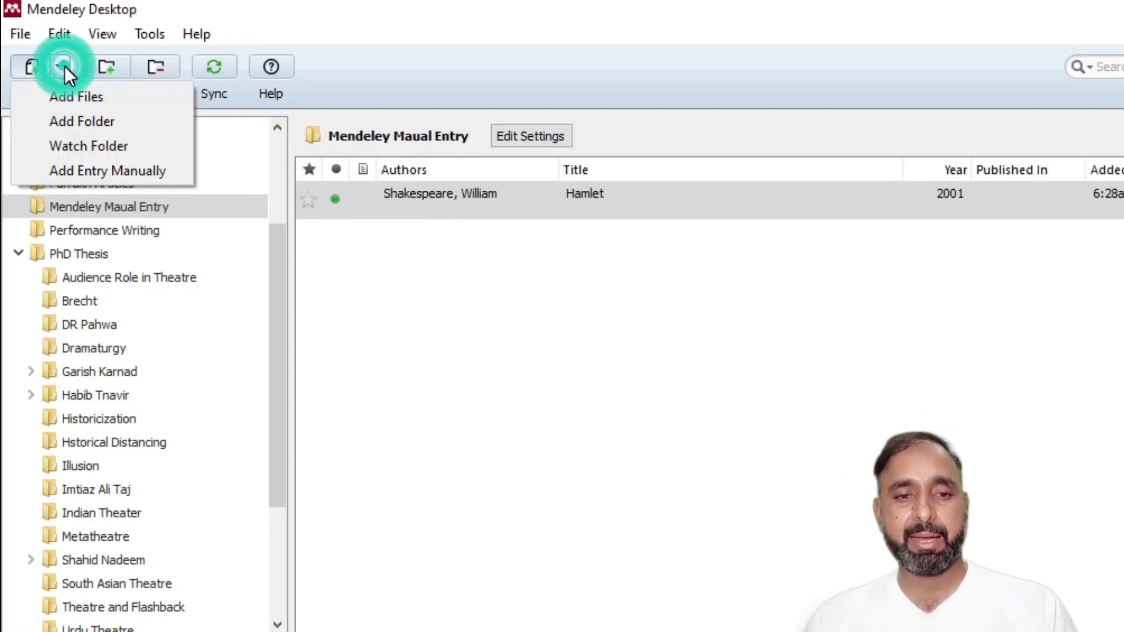
click(63, 168)
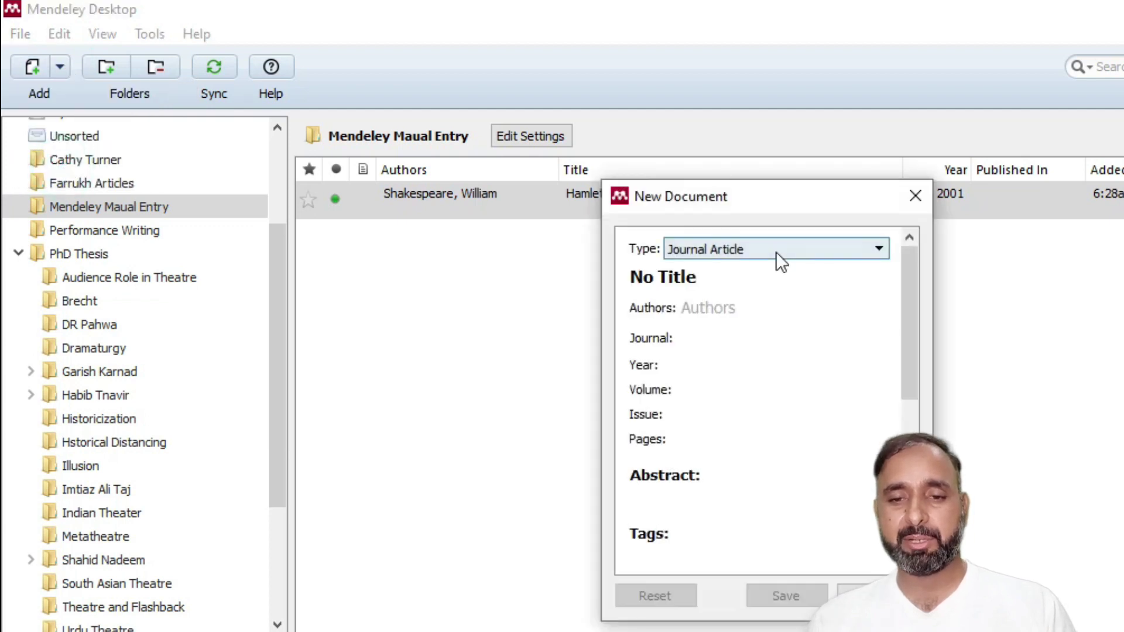
click(814, 256)
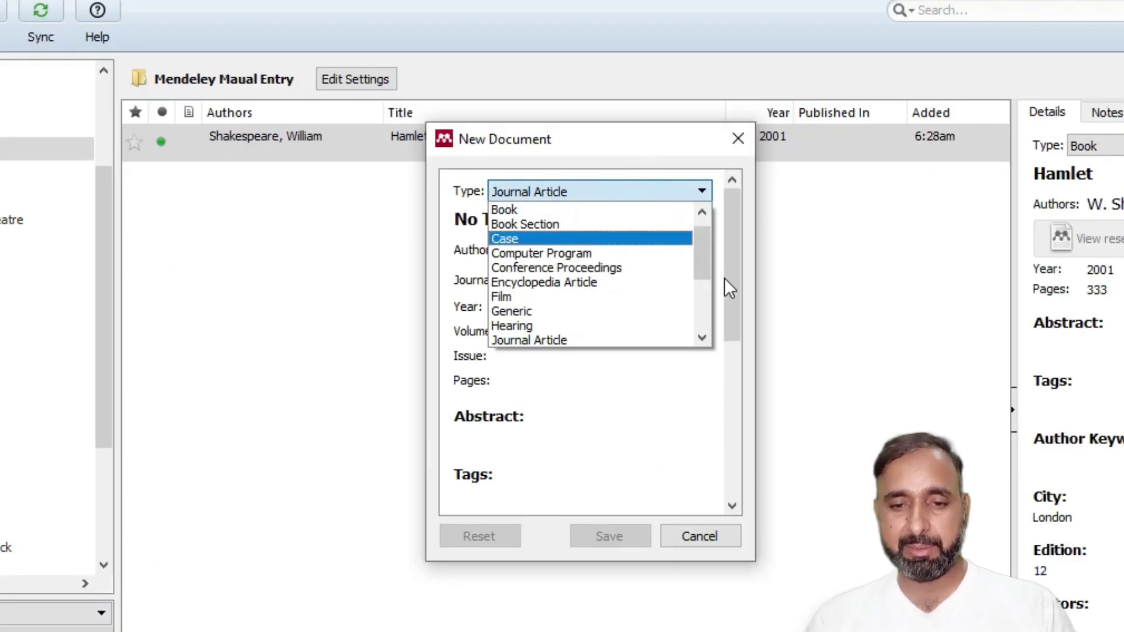
click(706, 305)
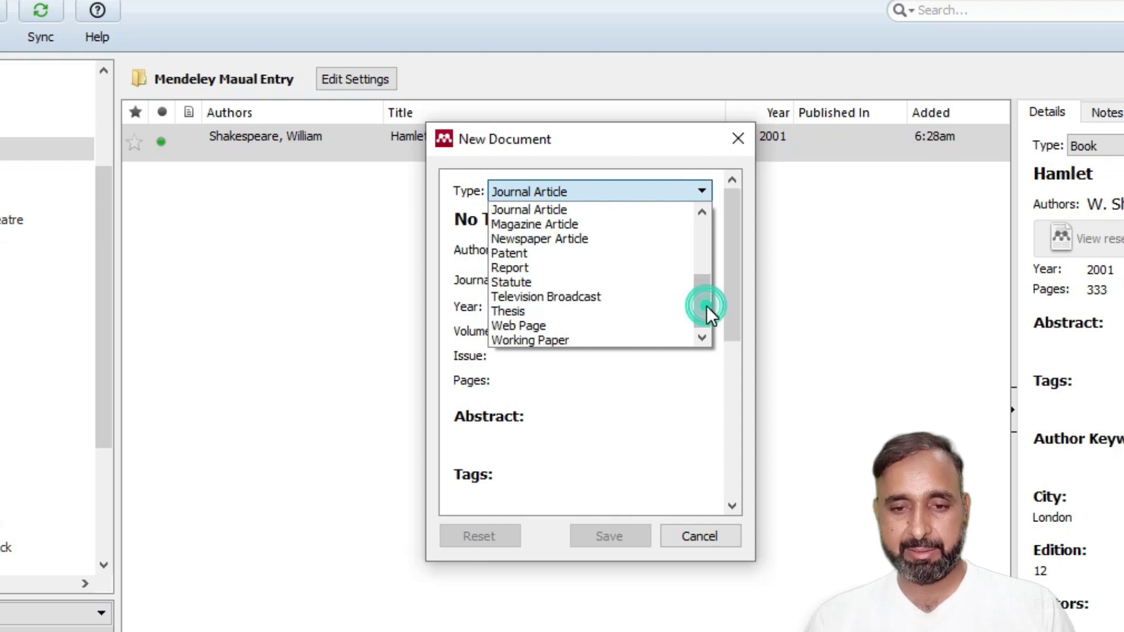
click(576, 326)
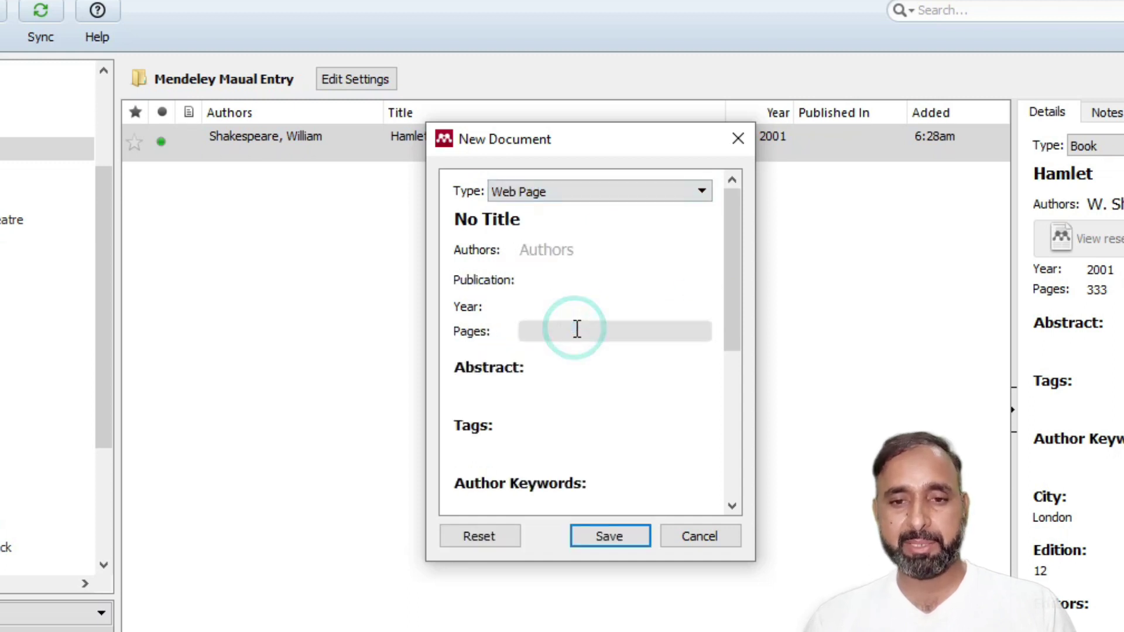
Replace the web page entry's placeholder title with the heading "Introduction to Modern Literary Theory", copied from the page open in the browser.
click(557, 227)
key(BackSpace)
key(BackSpace)
key(BackSpace)
key(BackSpace)
key(BackSpace)
key(BackSpace)
key(BackSpace)
key(BackSpace)
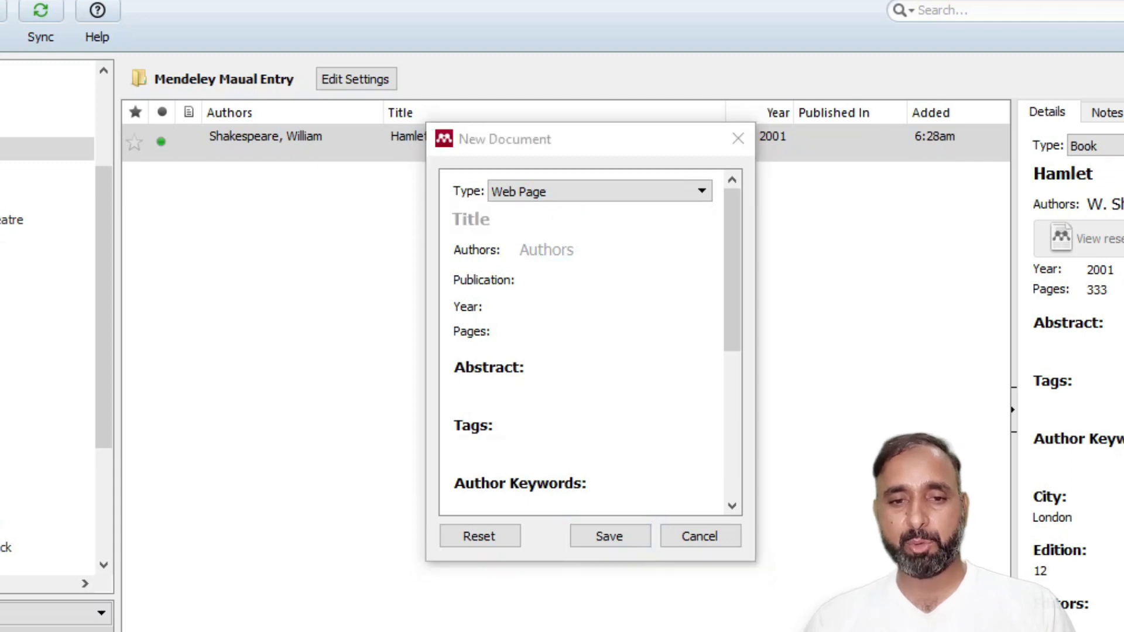
key(alt+Tab)
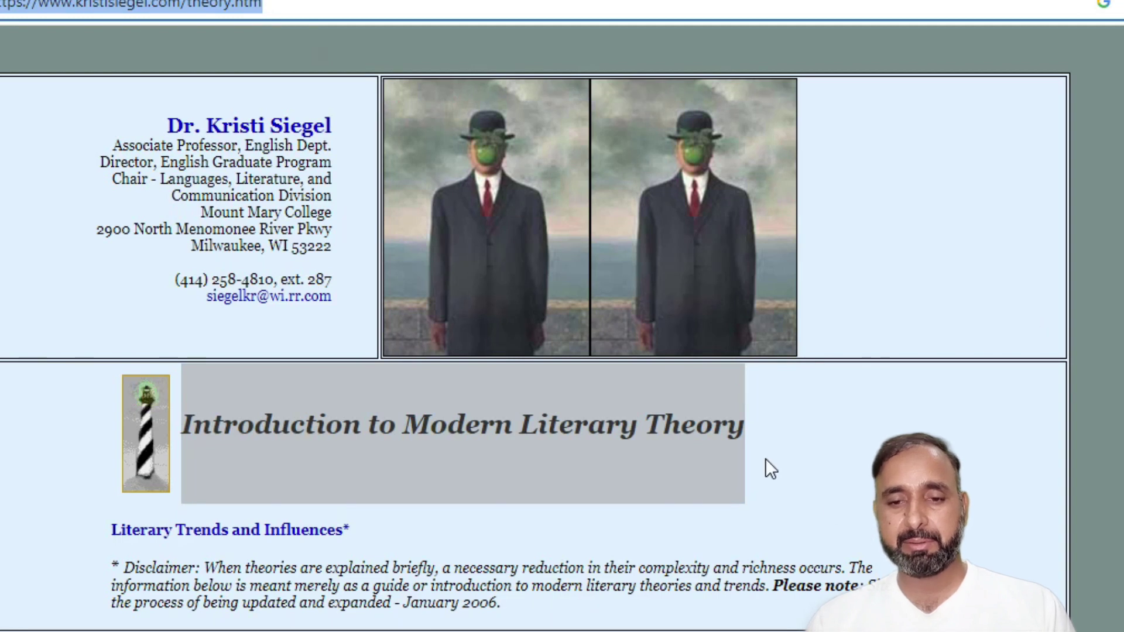
triple_click(747, 426)
drag(652, 426, 438, 444)
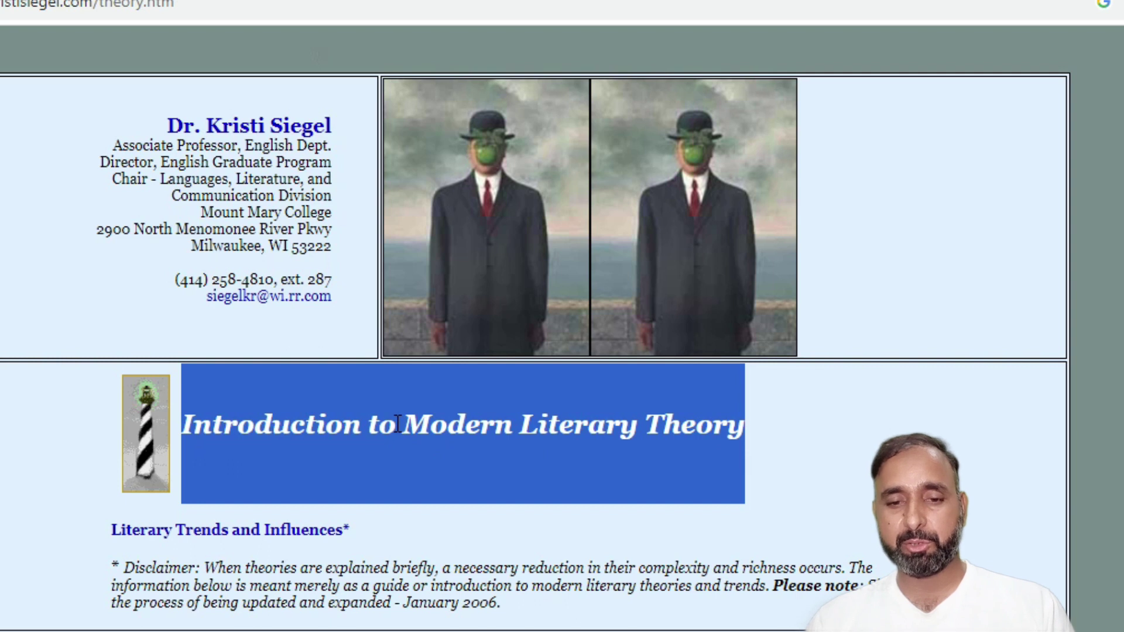
right_click(397, 423)
click(440, 436)
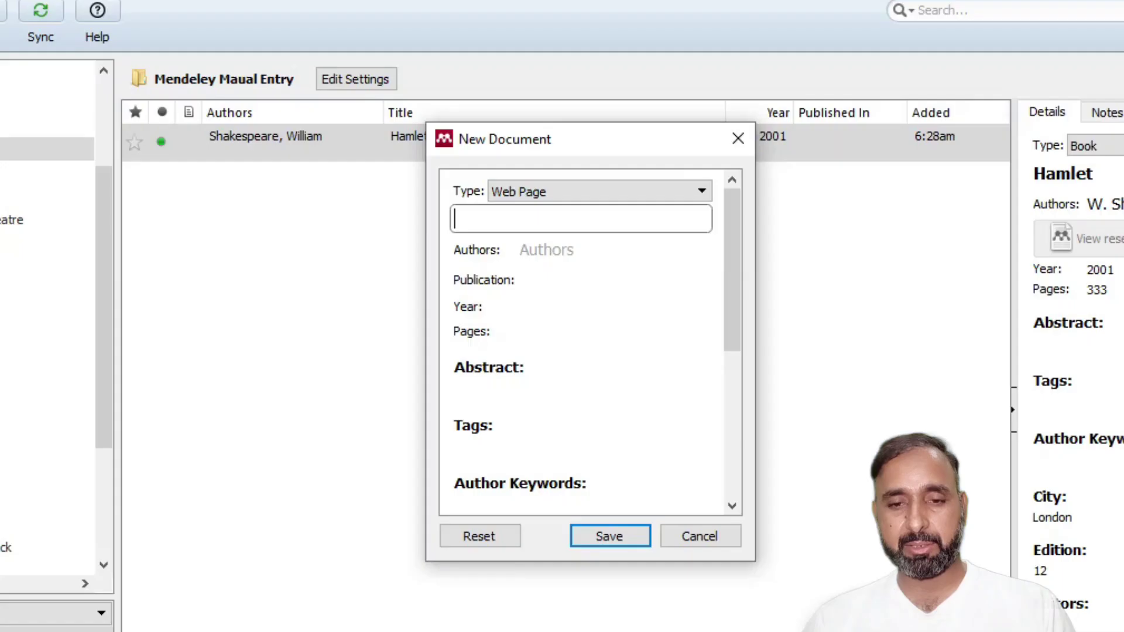
key(ctrl+v)
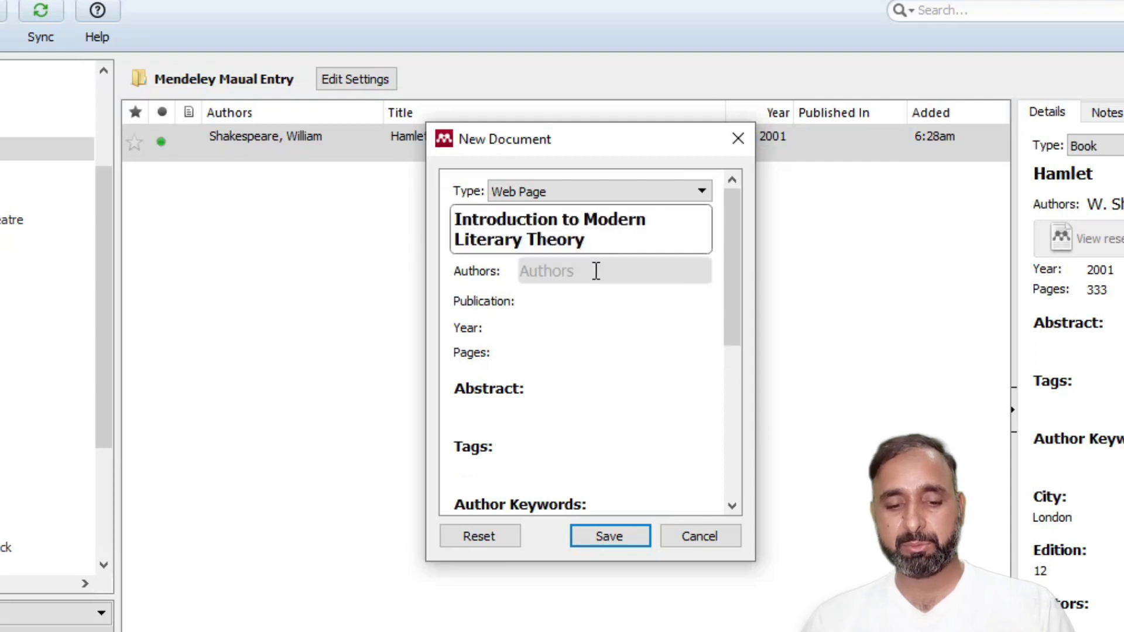
Fill in the web page entry's author with the matching suggested name and set its year to 2006.
click(595, 269)
text(Dr)
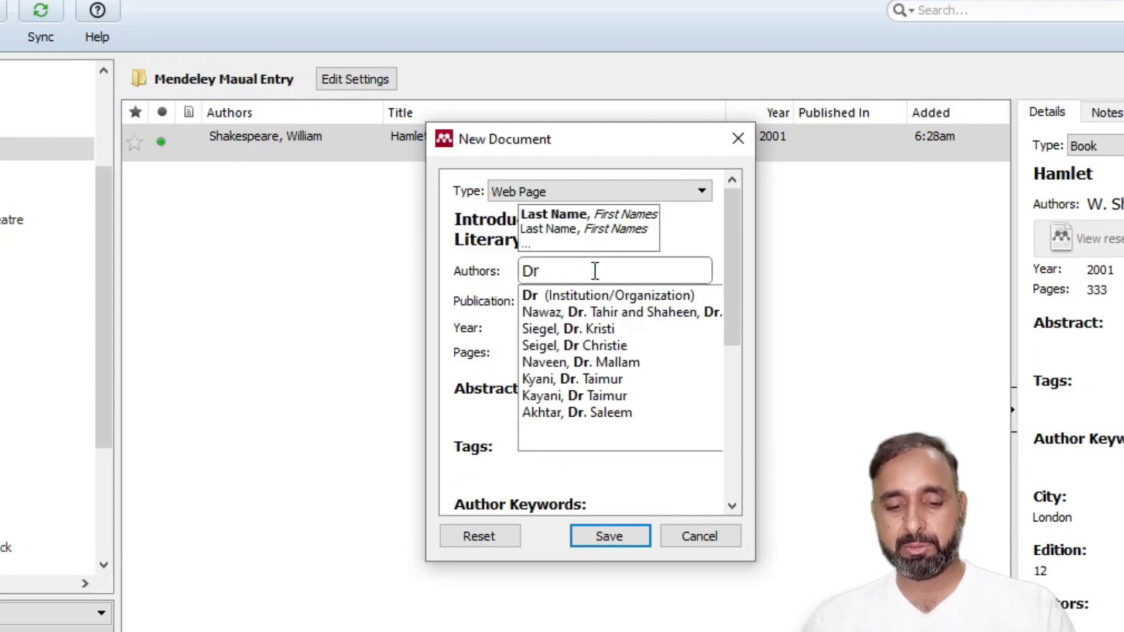
text( Chri)
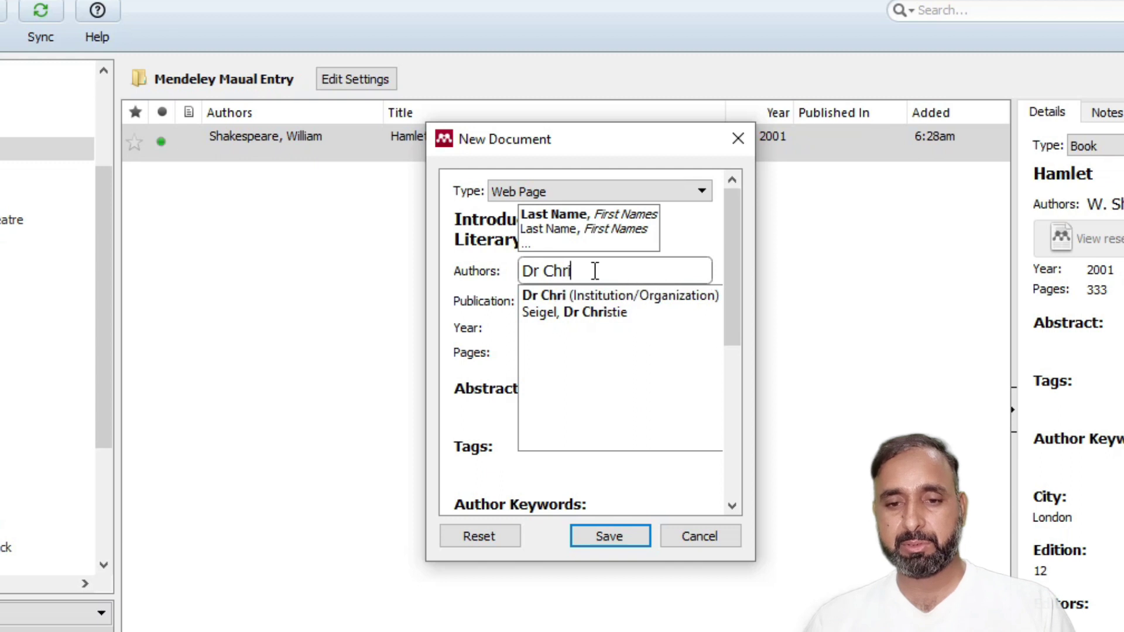
click(577, 312)
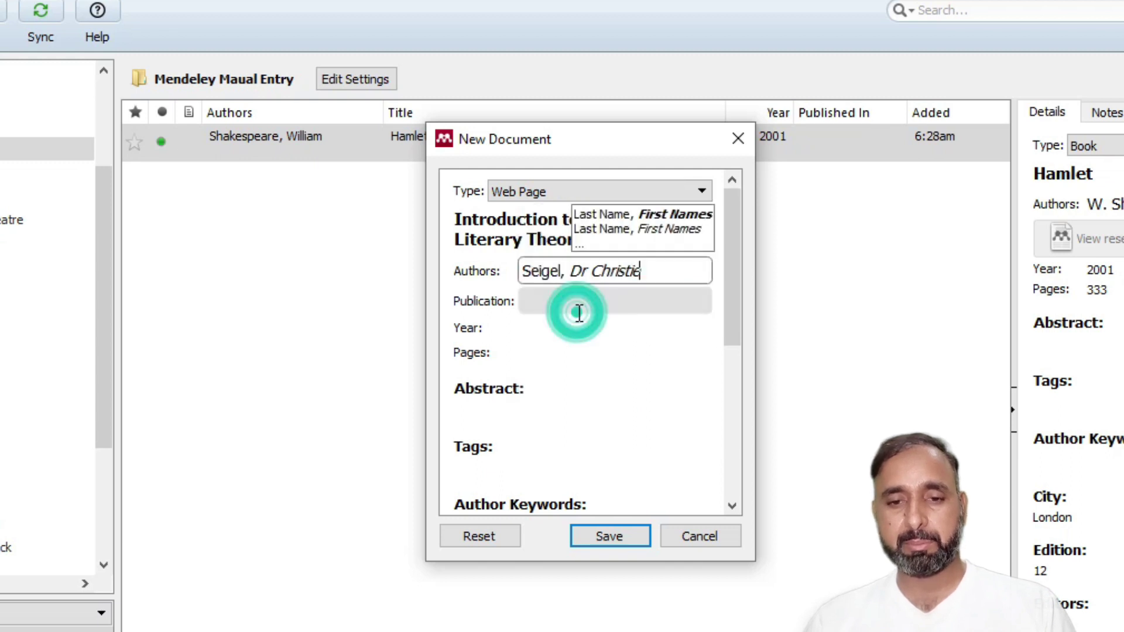
click(569, 310)
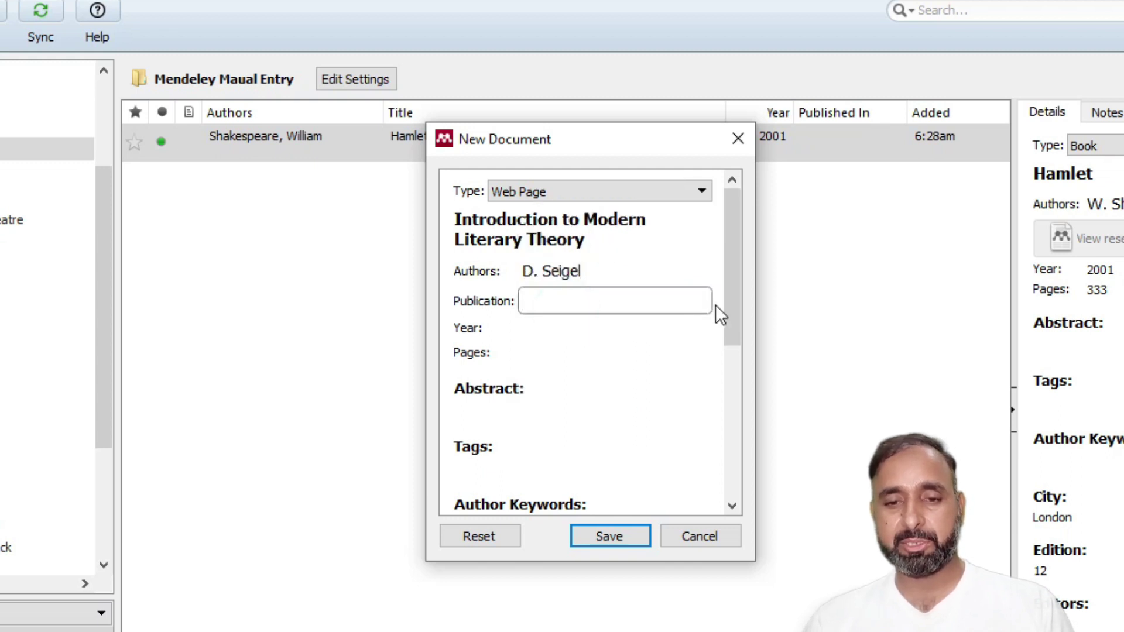
click(563, 327)
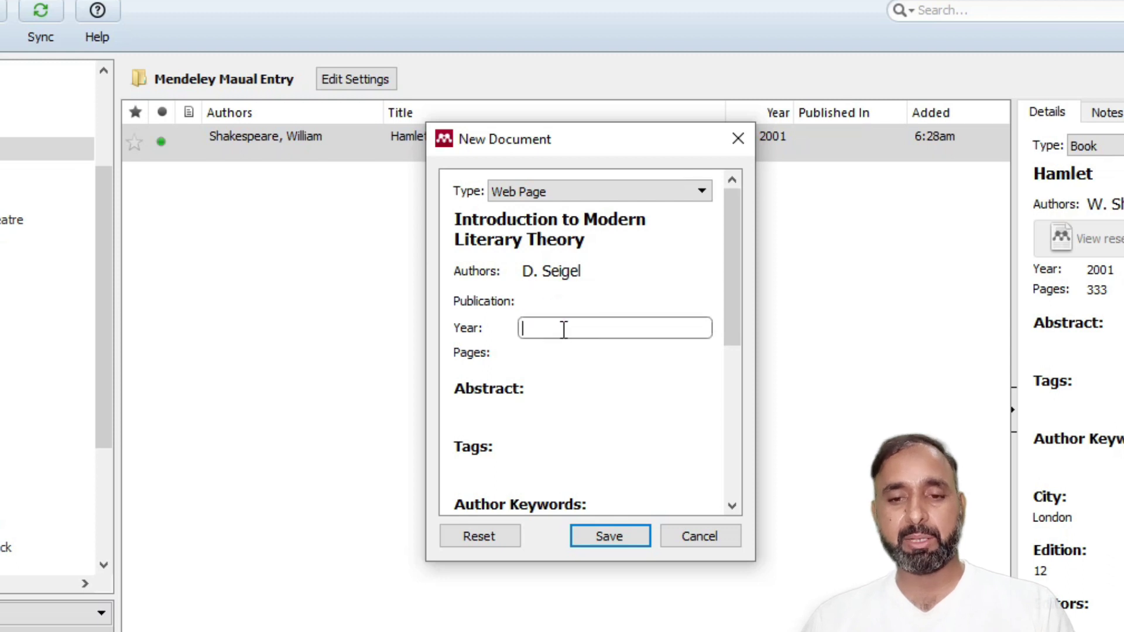
text(2006)
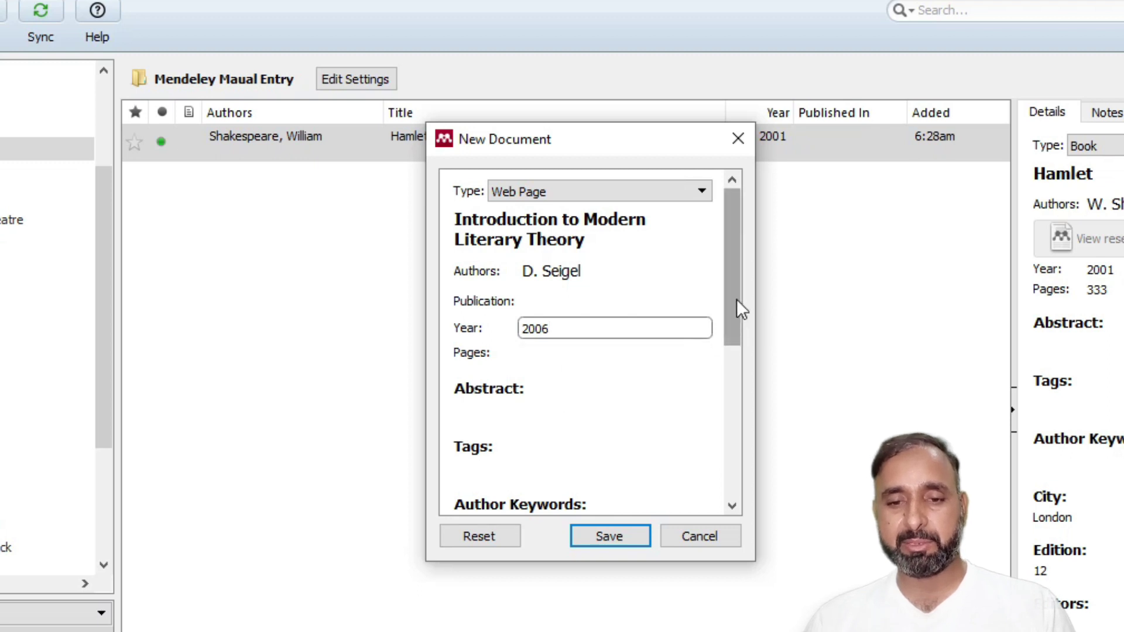
Set the web page entry's access date to 14 August 2023.
drag(730, 293, 740, 432)
click(540, 283)
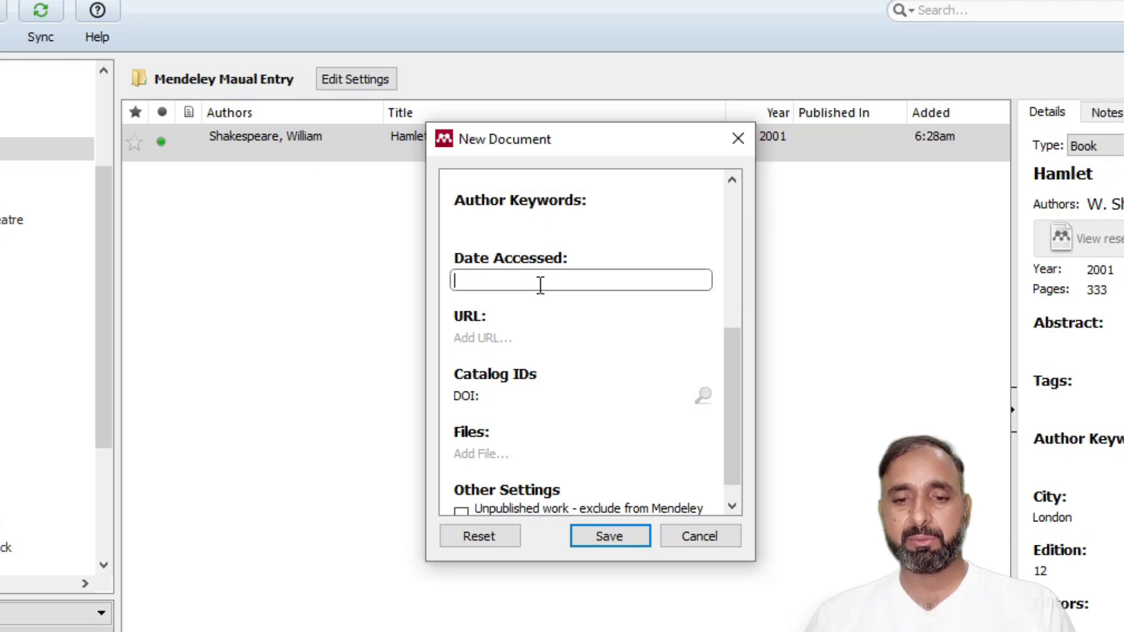
text(4 A)
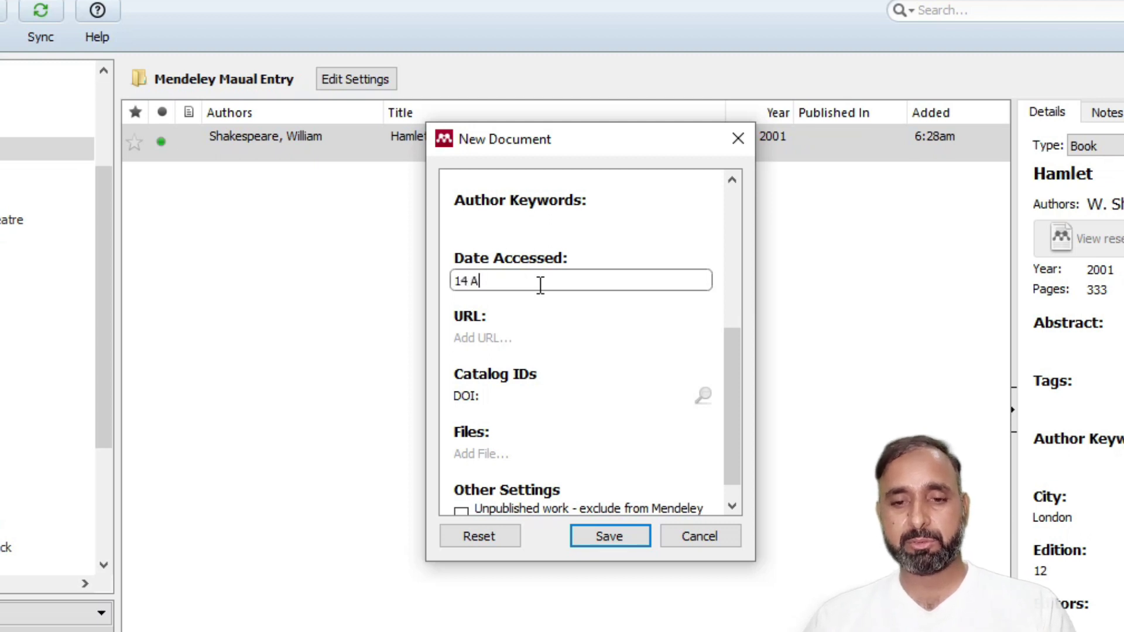
text(ugust 2023)
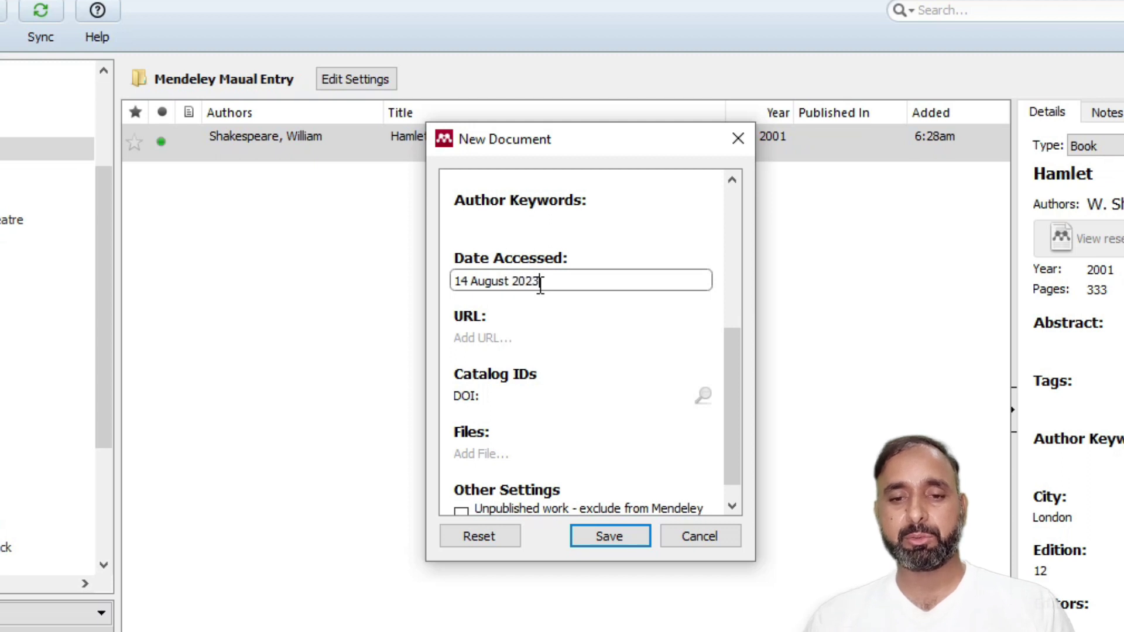
Fill in the entry's URL with the web page address copied from the browser, and save the entry.
click(529, 332)
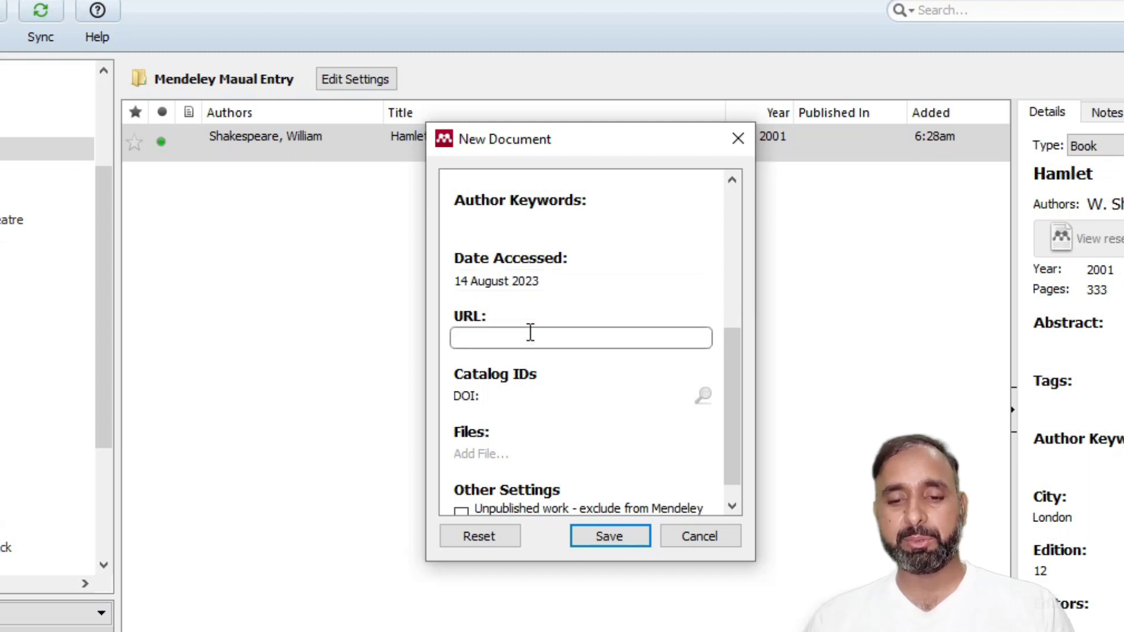
click(515, 631)
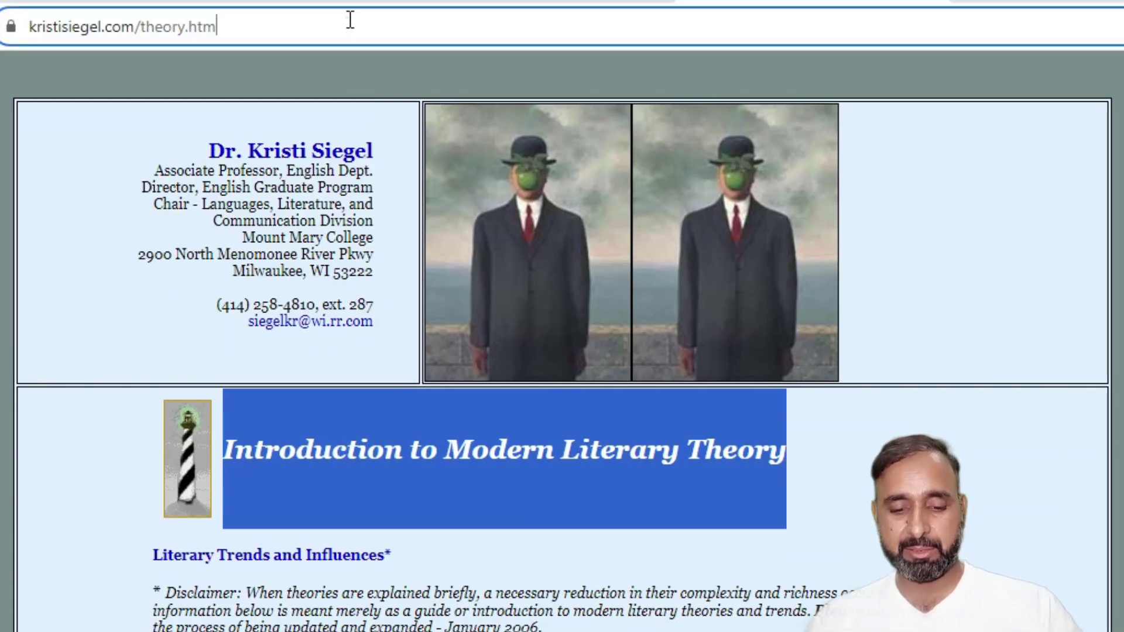
click(309, 1)
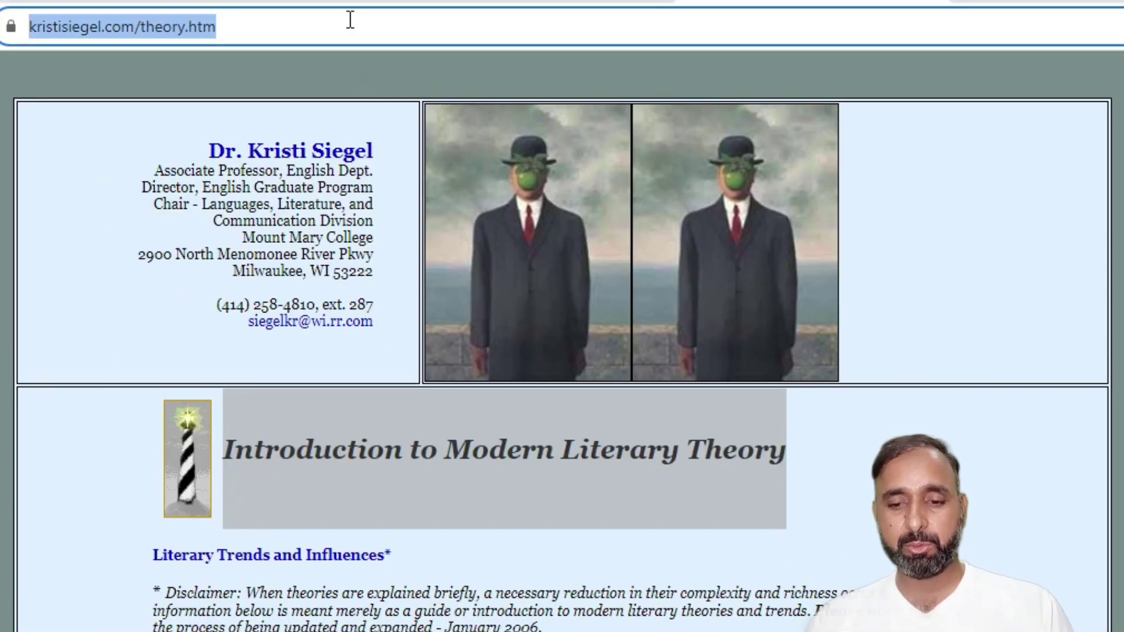
key(alt+Tab)
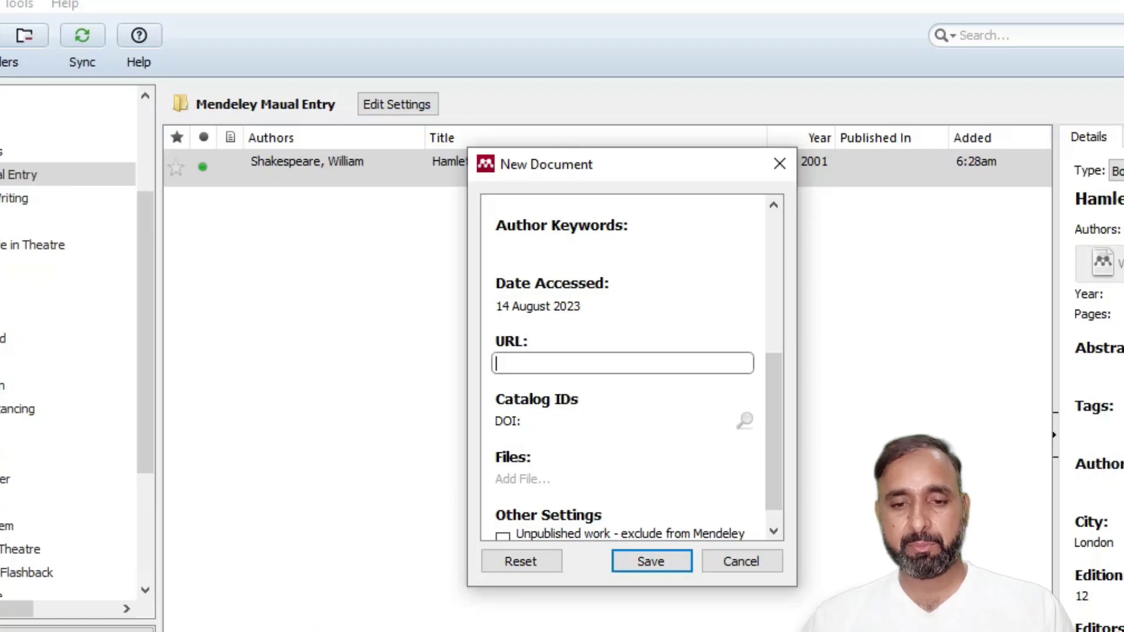
key(ctrl+v)
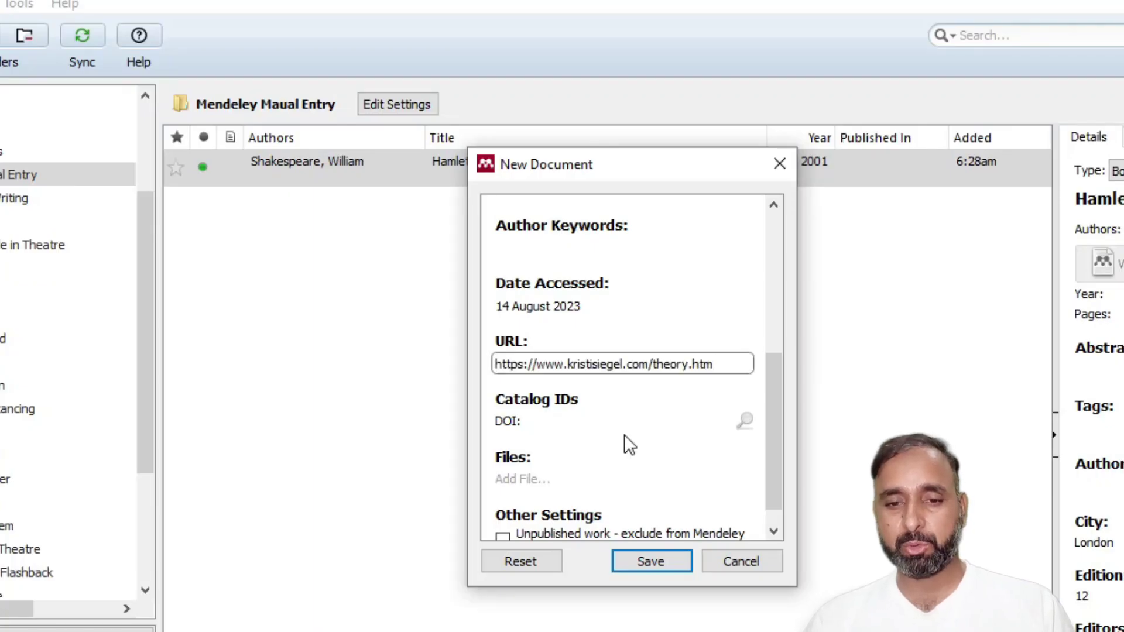
drag(775, 426, 778, 461)
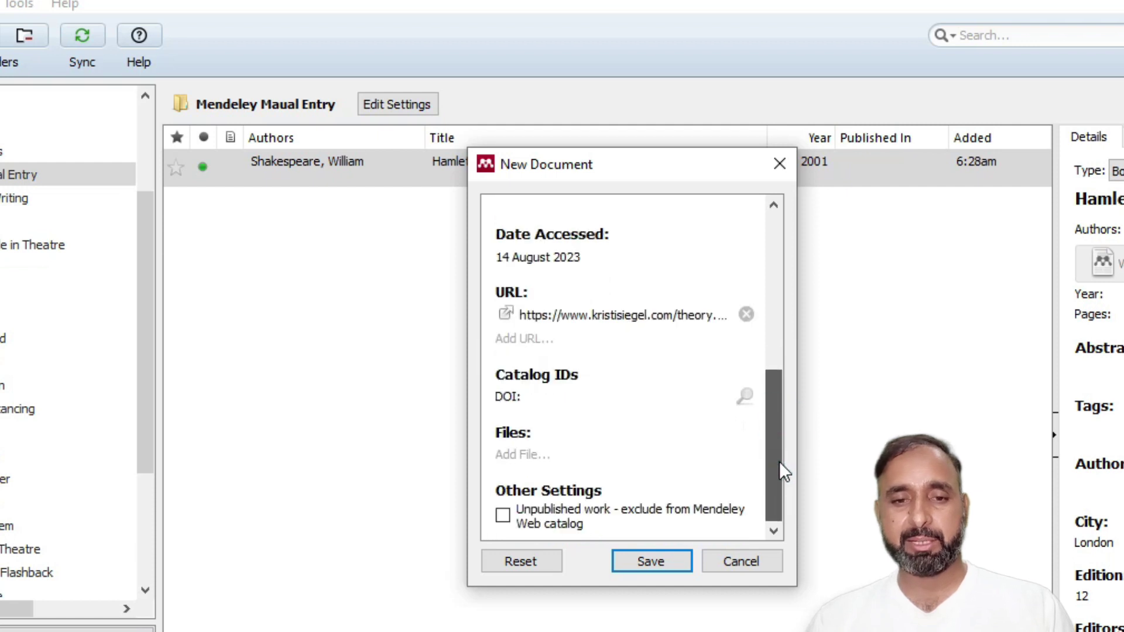
click(644, 565)
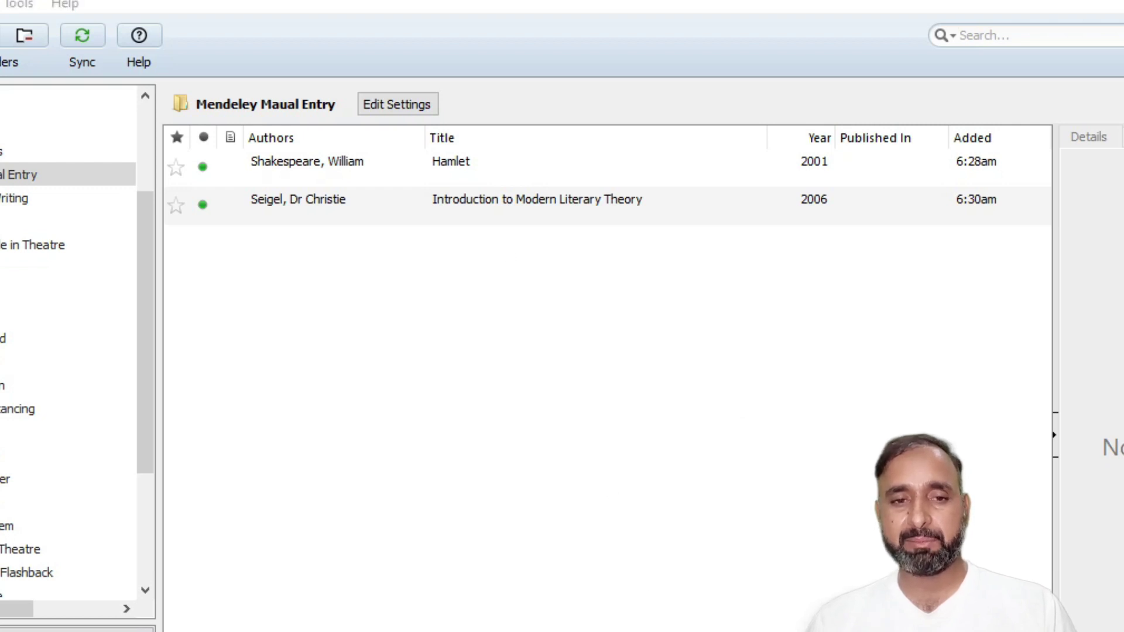
Switch to the blank Word document and insert a Mendeley citation for Hamlet, found by searching for "hamle".
key(alt+Tab)
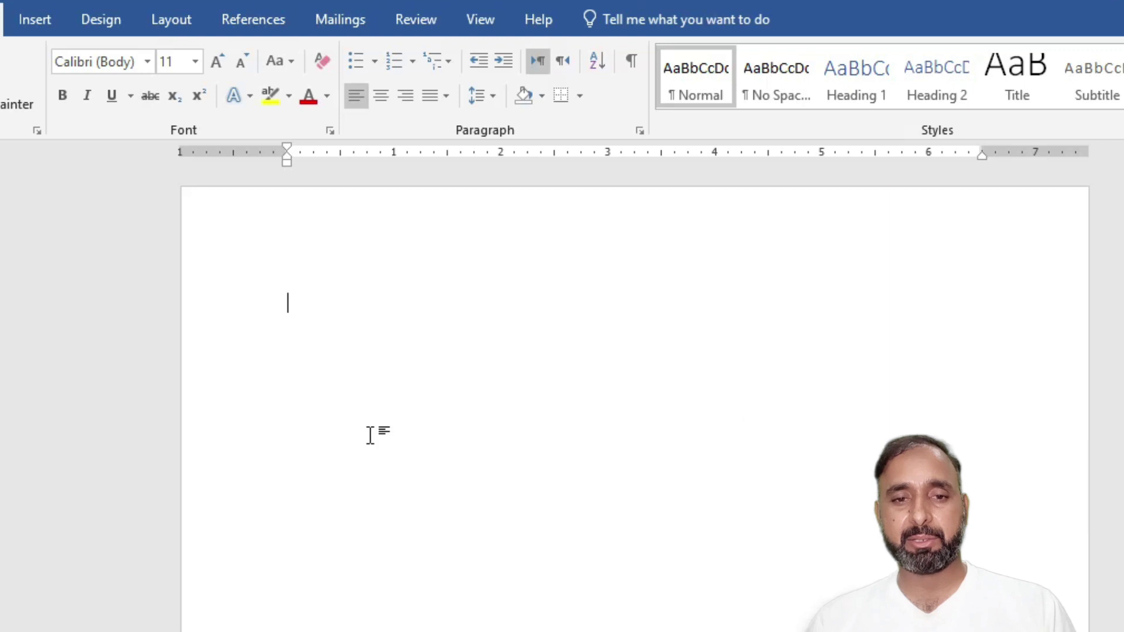
click(253, 23)
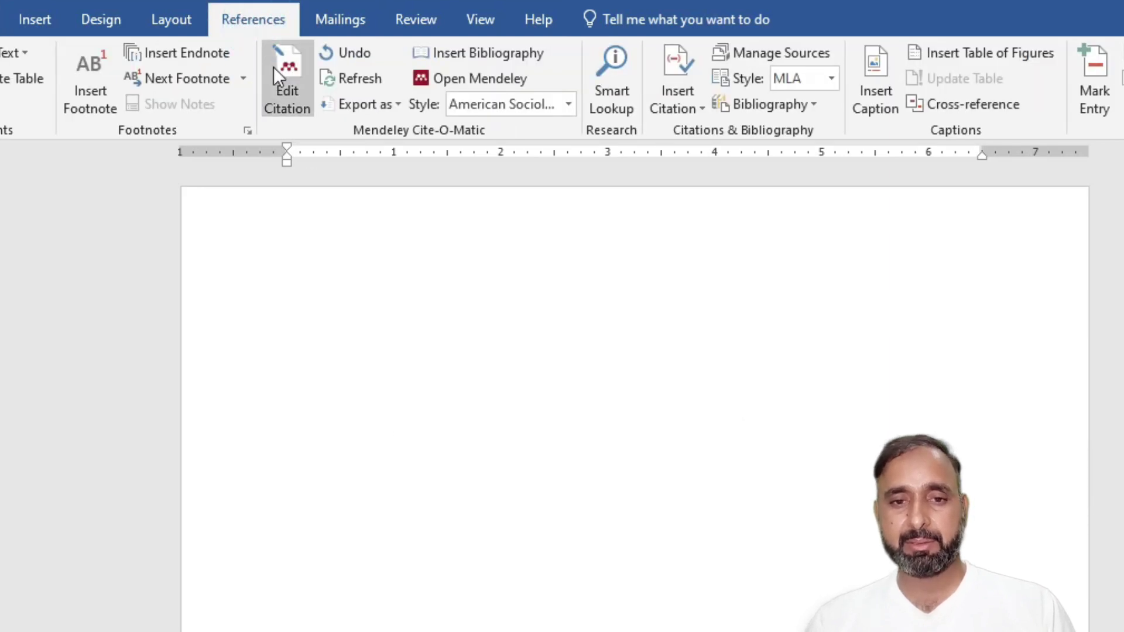
click(281, 78)
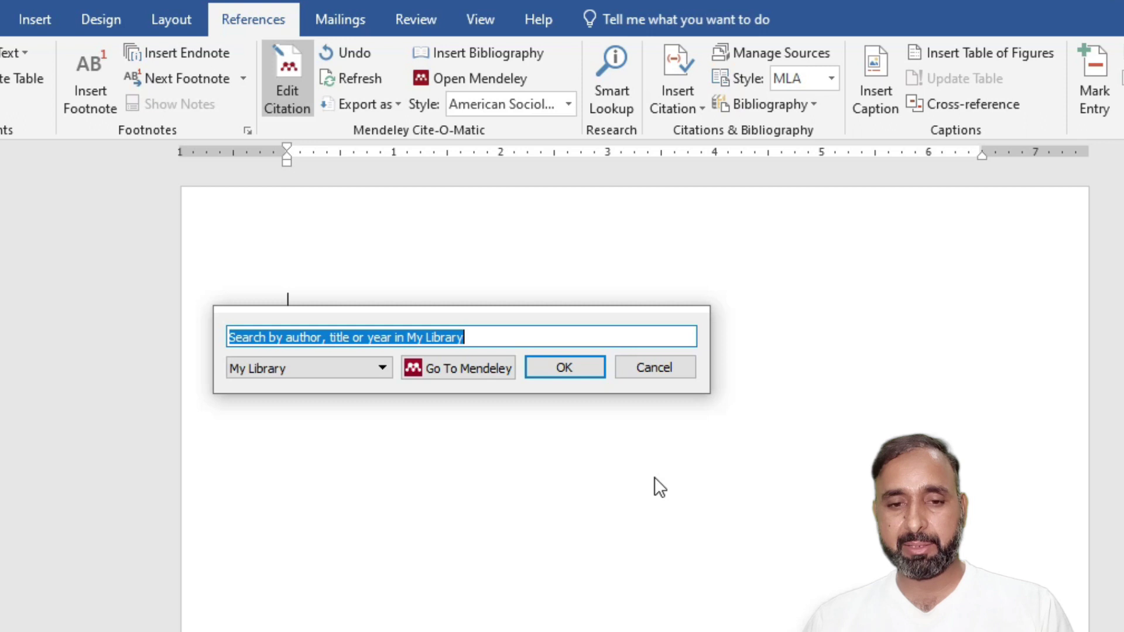
text(hamle)
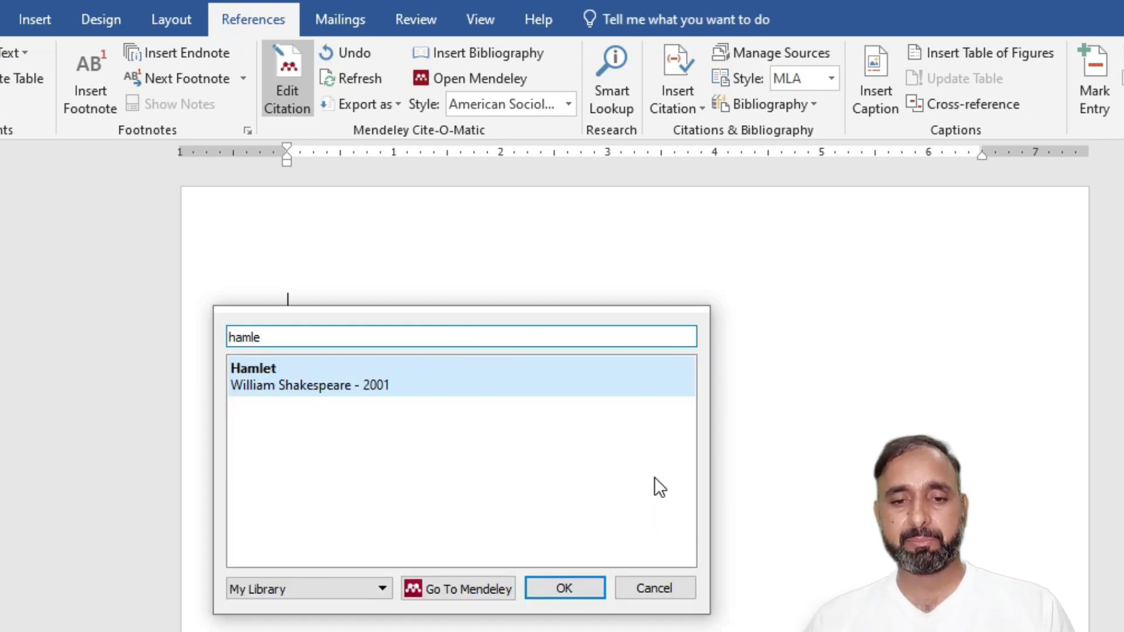
click(409, 377)
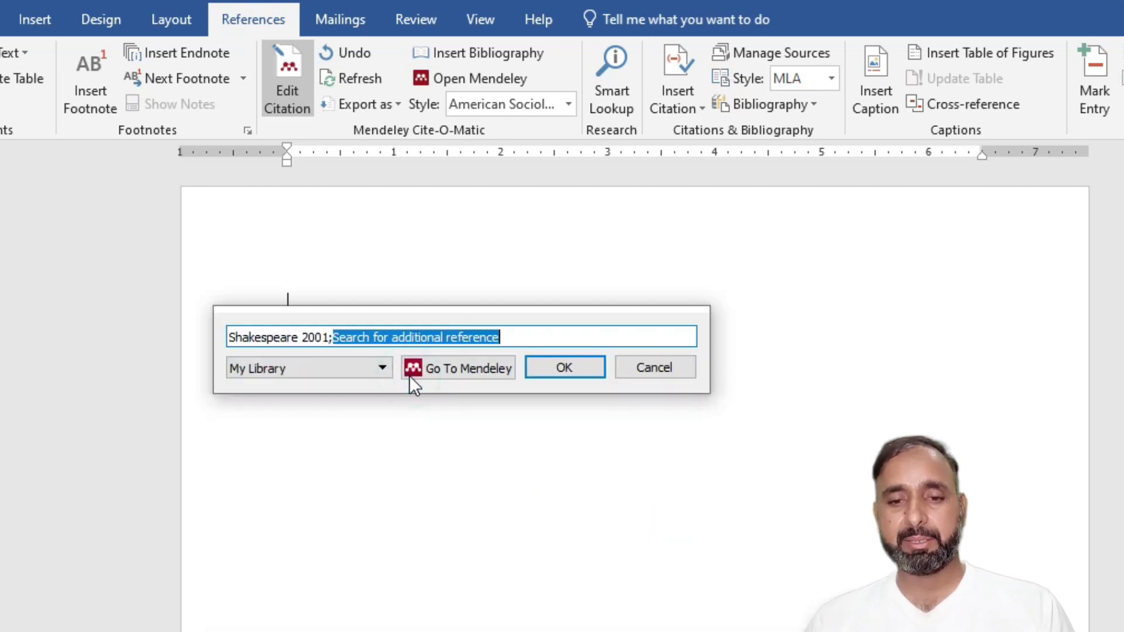
click(565, 368)
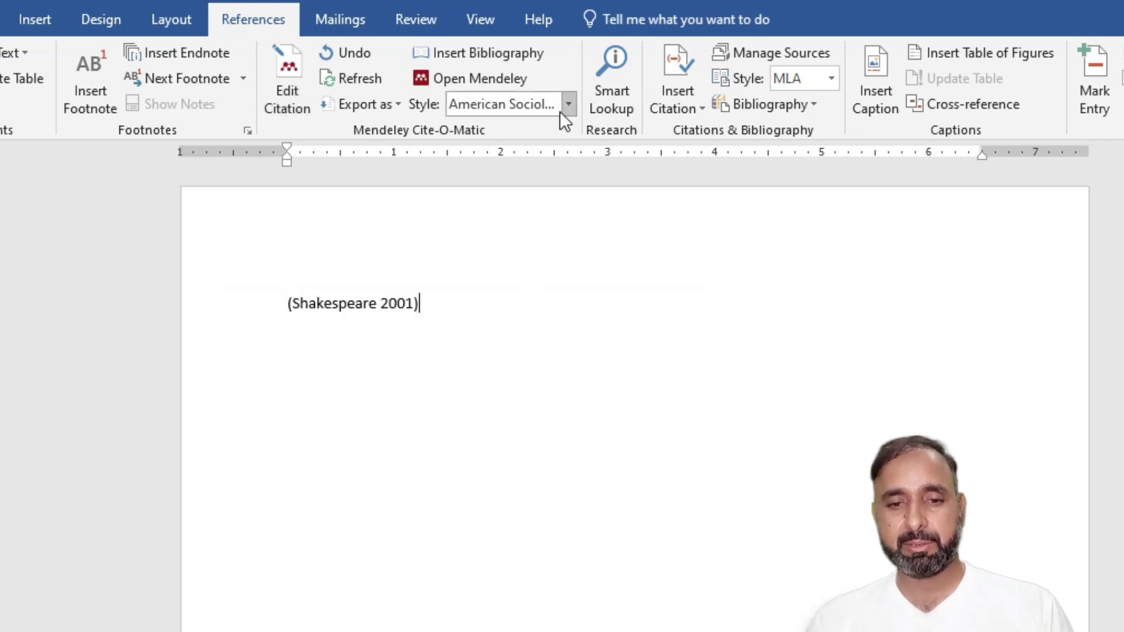
Change the Mendeley citation style to American Psychological Association 7th edition.
click(498, 281)
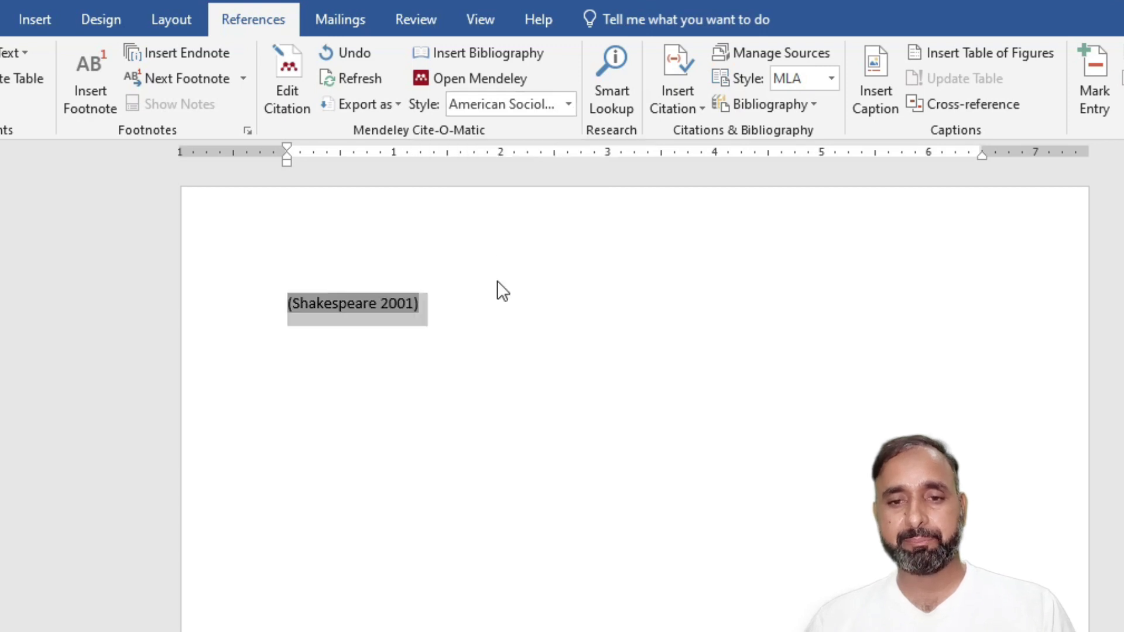
click(568, 104)
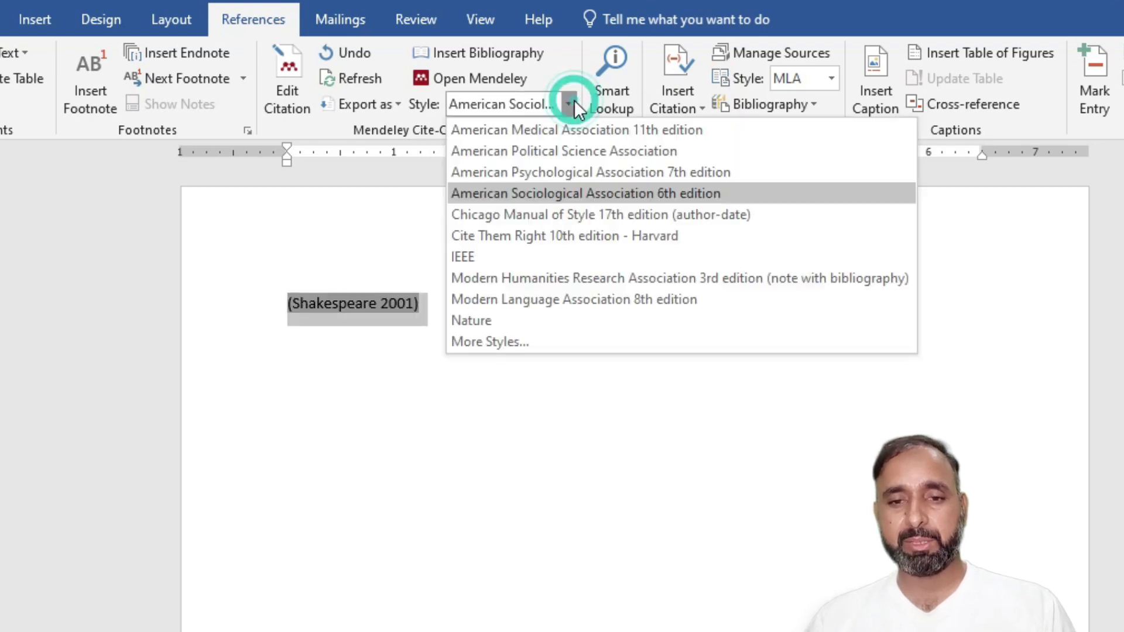
click(575, 173)
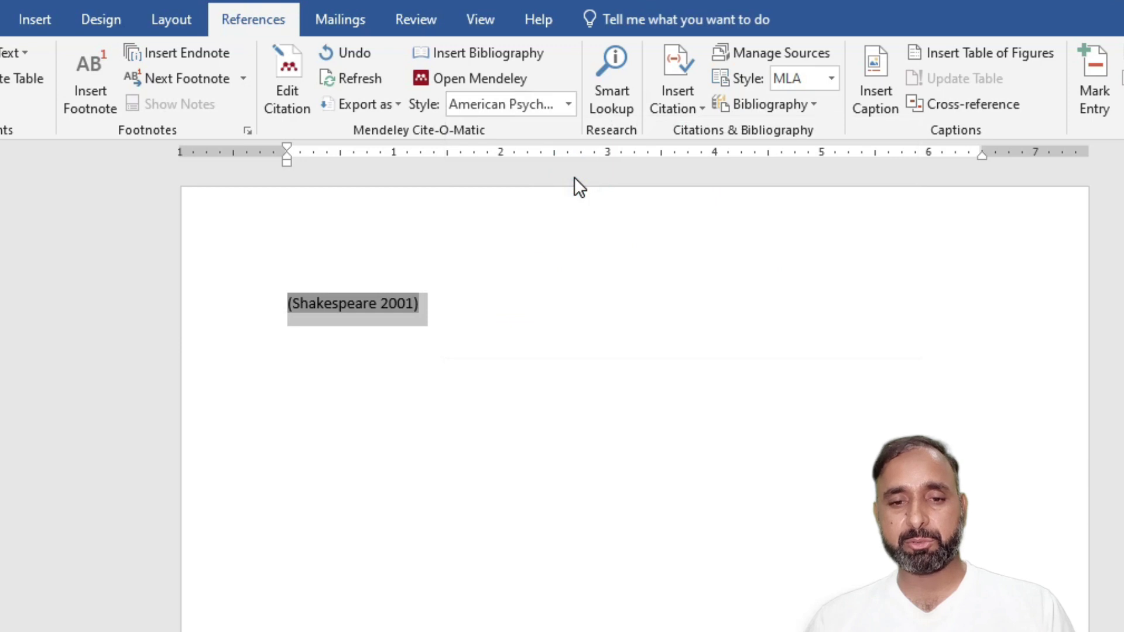
click(480, 310)
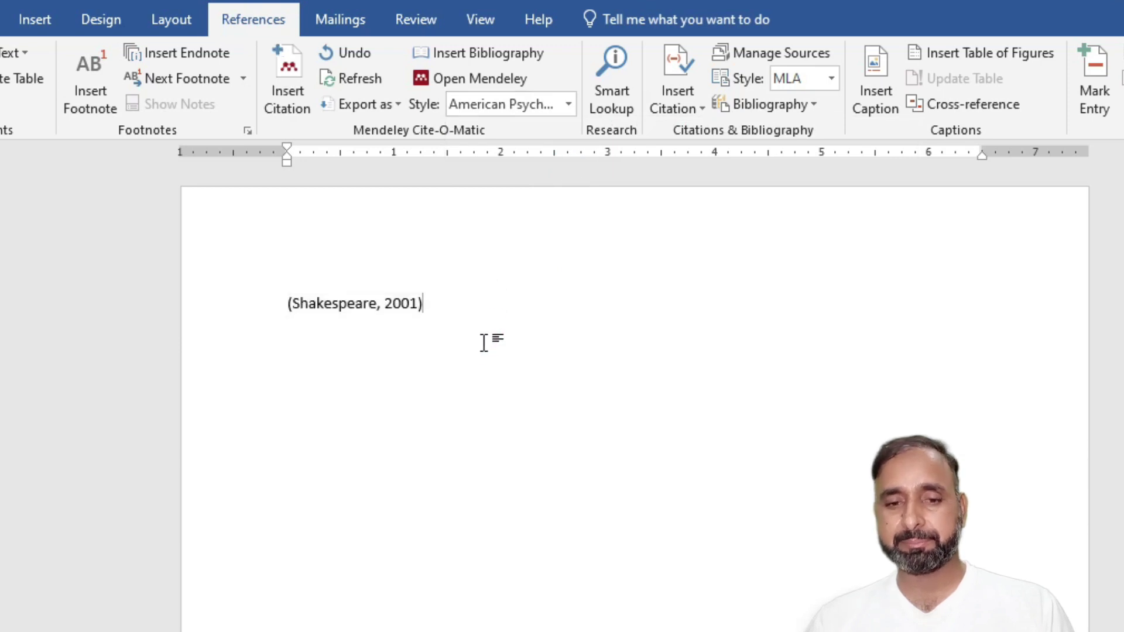
Insert a citation for "Introduction to Modern Literary Theory" two lines below the Hamlet citation, finding it by its author's name.
key(Return)
key(Return)
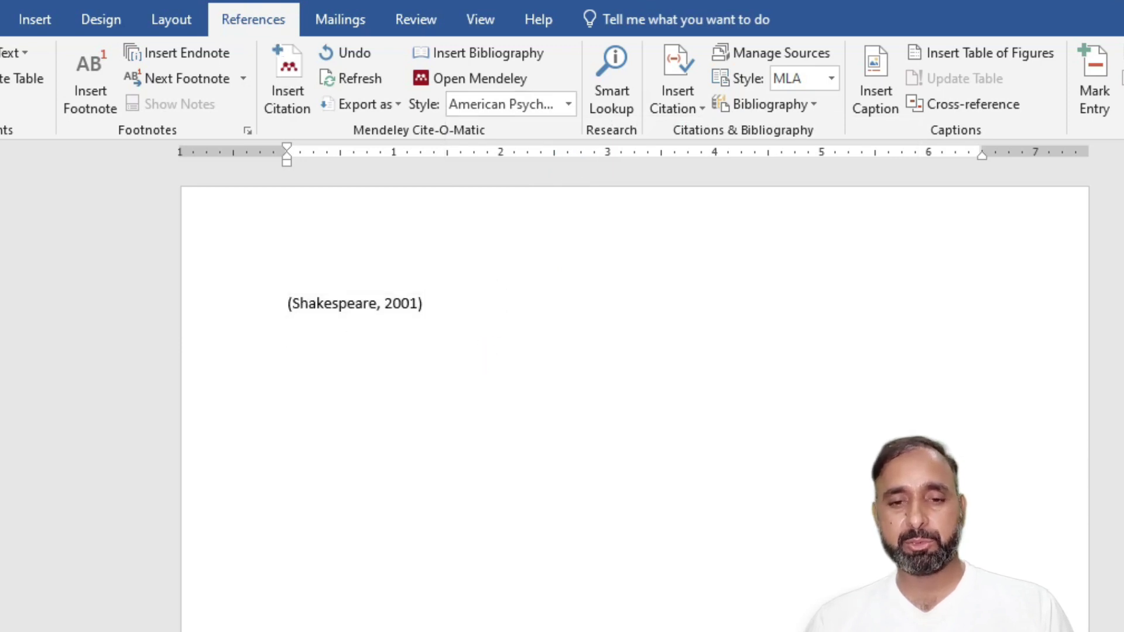
click(289, 85)
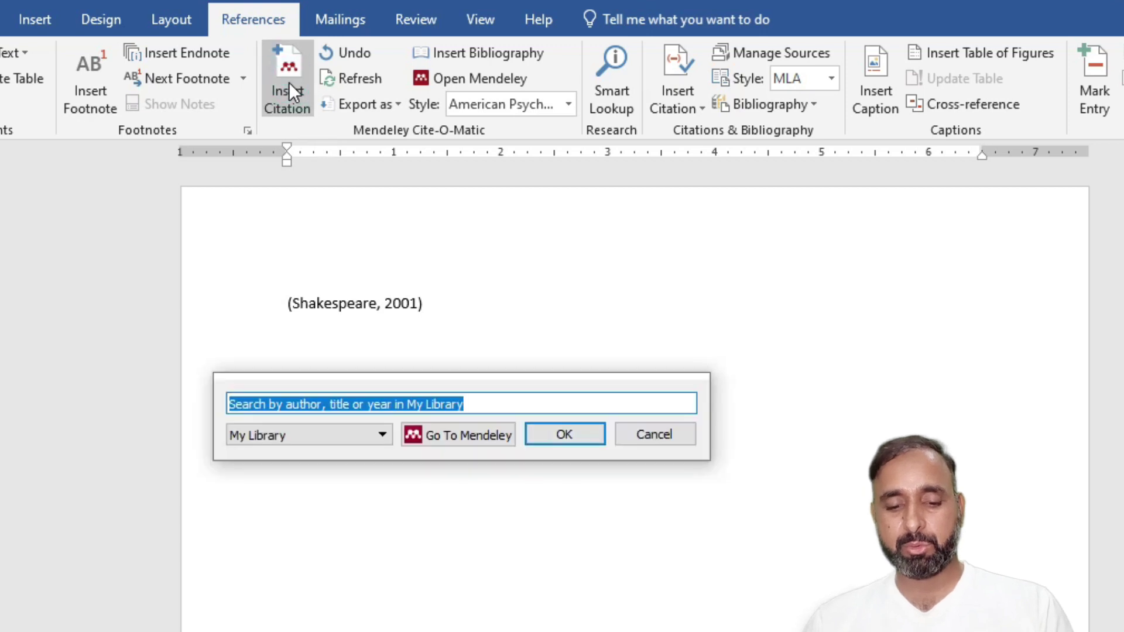
text(dr s)
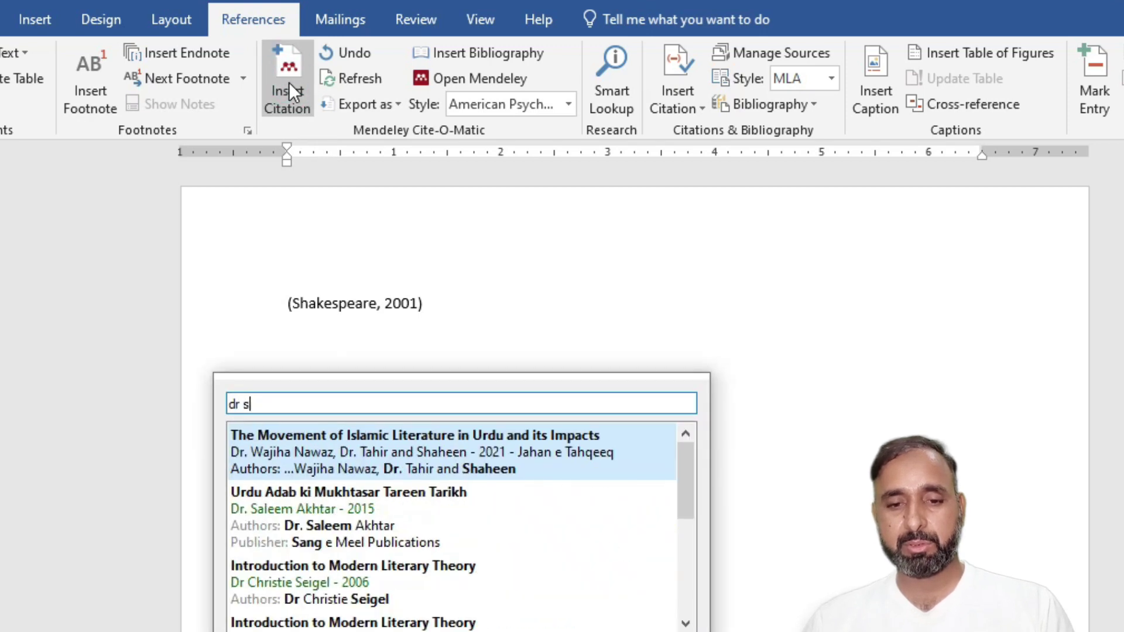
text(hrit)
key(BackSpace)
key(BackSpace)
key(BackSpace)
key(BackSpace)
key(BackSpace)
text(chri)
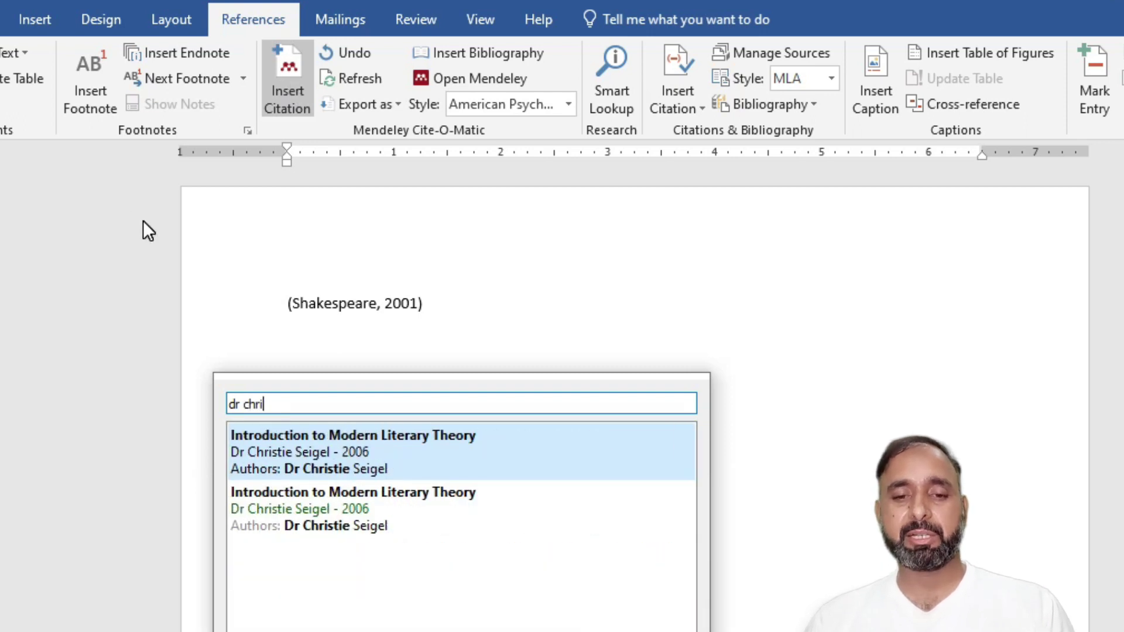
click(431, 444)
click(547, 433)
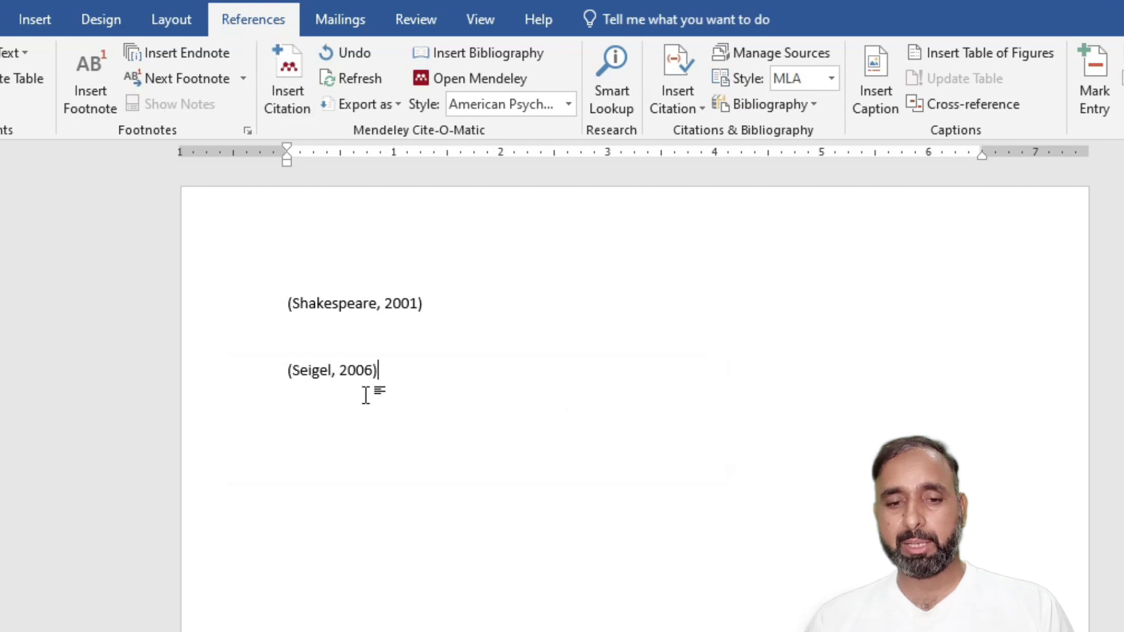
Insert the Mendeley bibliography three lines below the second citation.
key(Return)
key(Return)
key(Return)
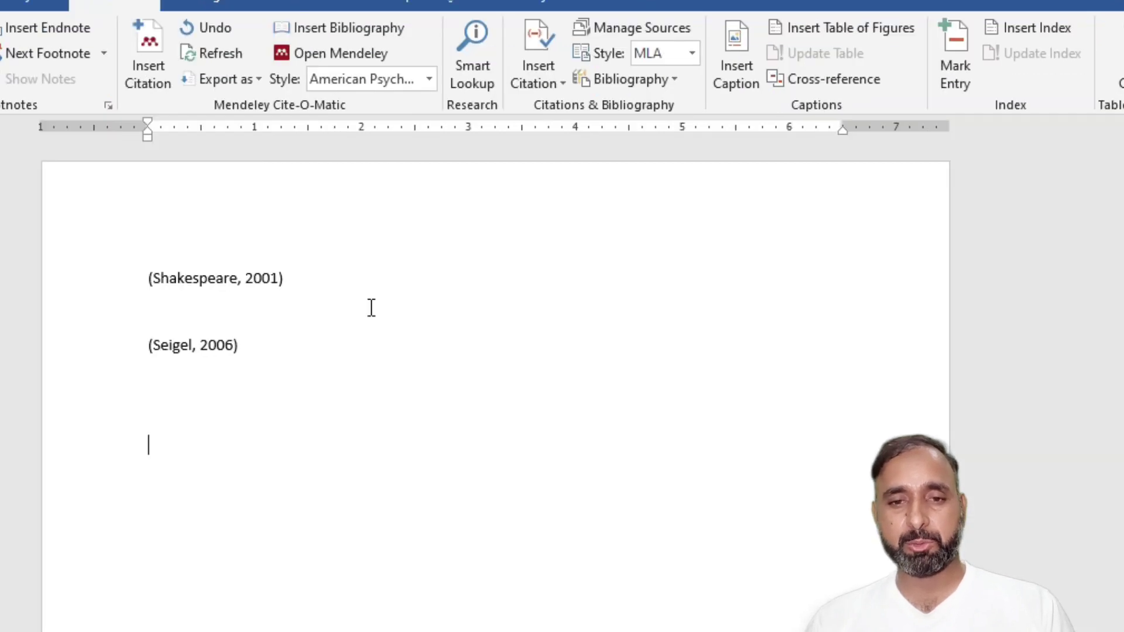
click(369, 37)
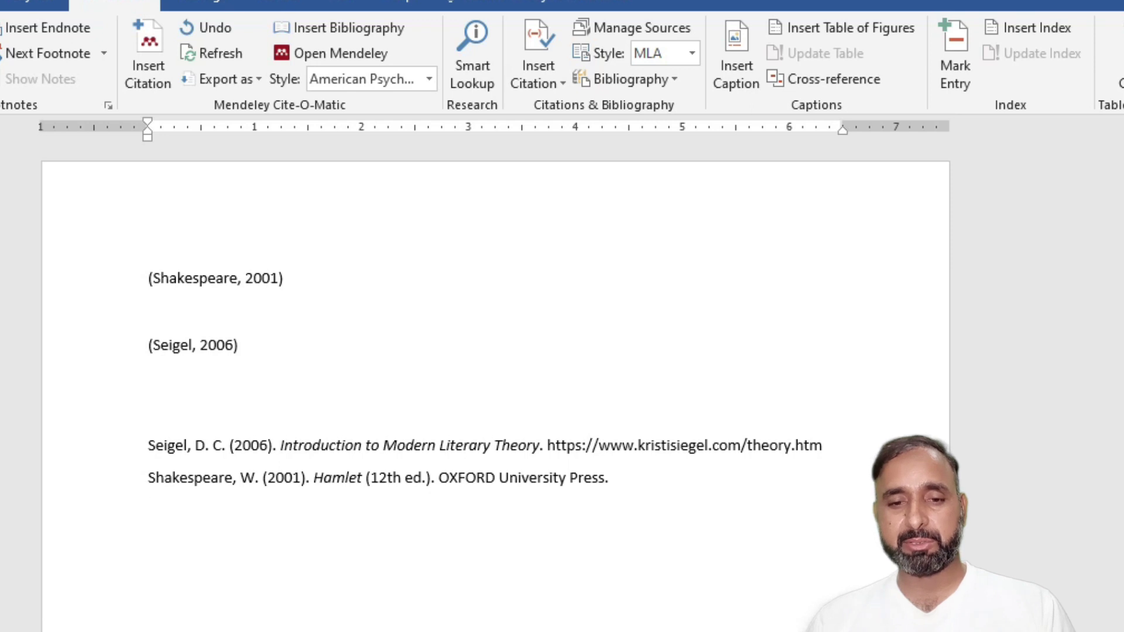
Select the whole document and change the Mendeley citation style to Modern Language Association 8th edition.
scroll(793, 627, up, 2)
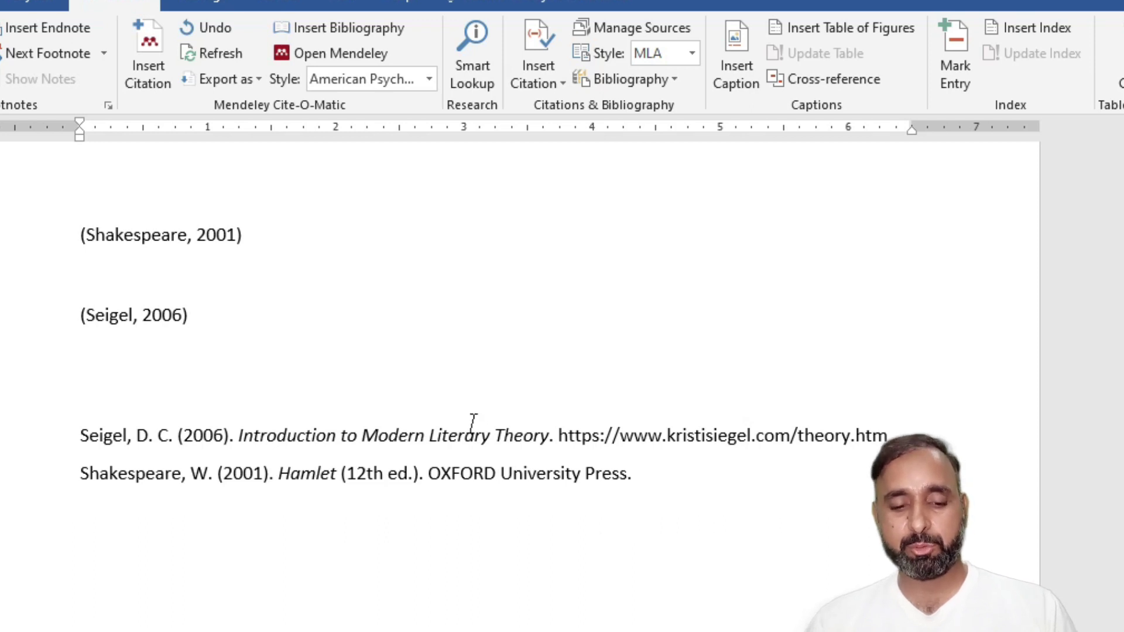
key(ctrl+a)
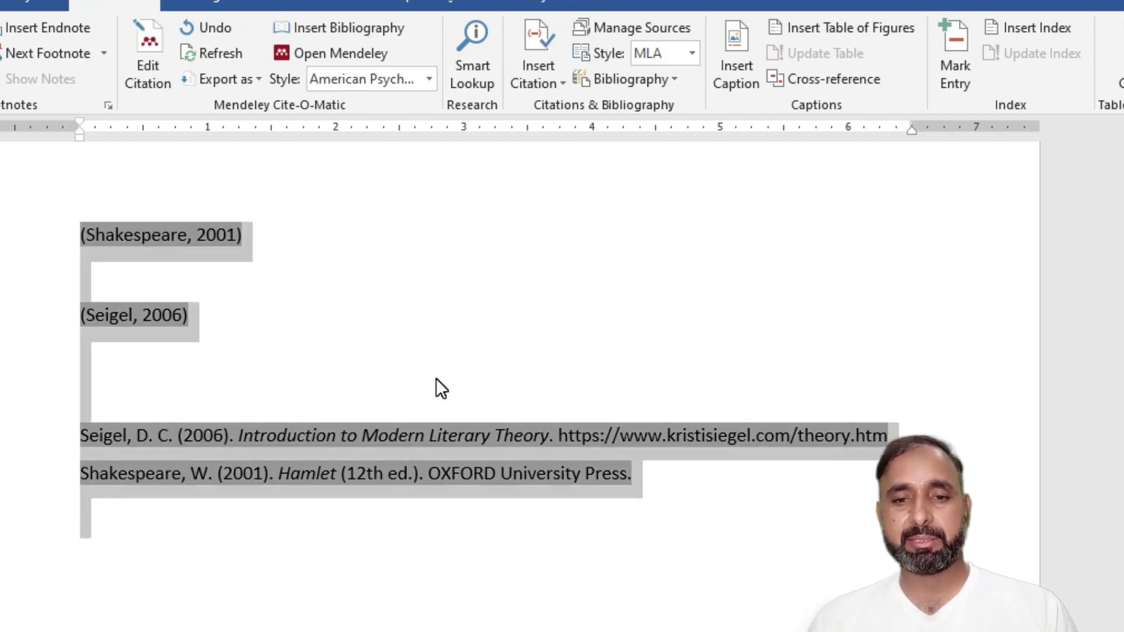
click(432, 83)
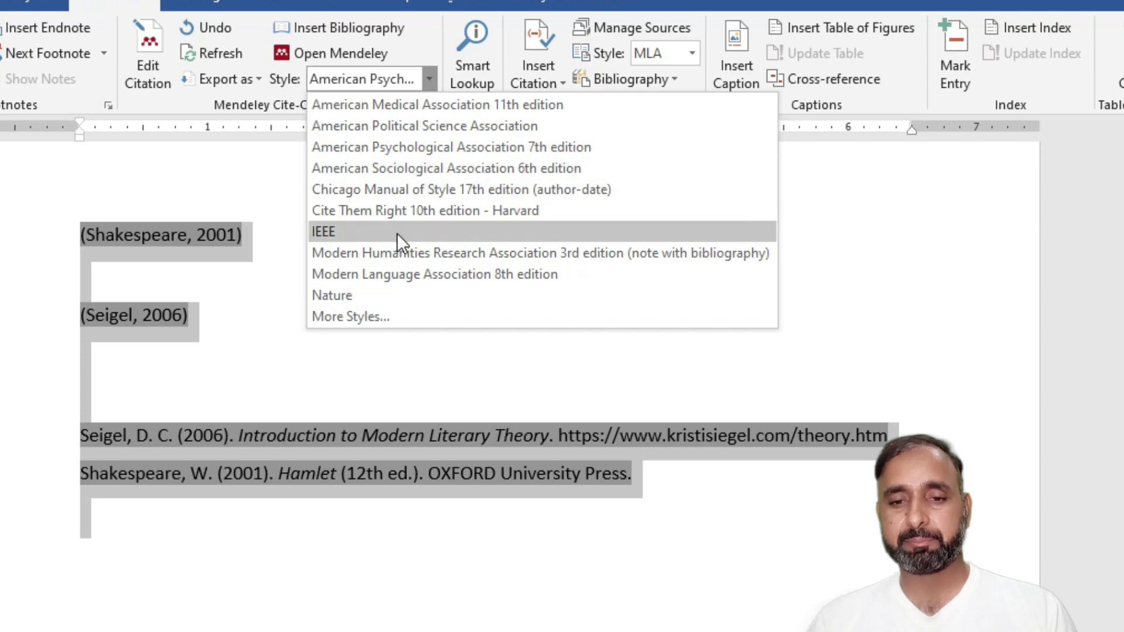
click(400, 280)
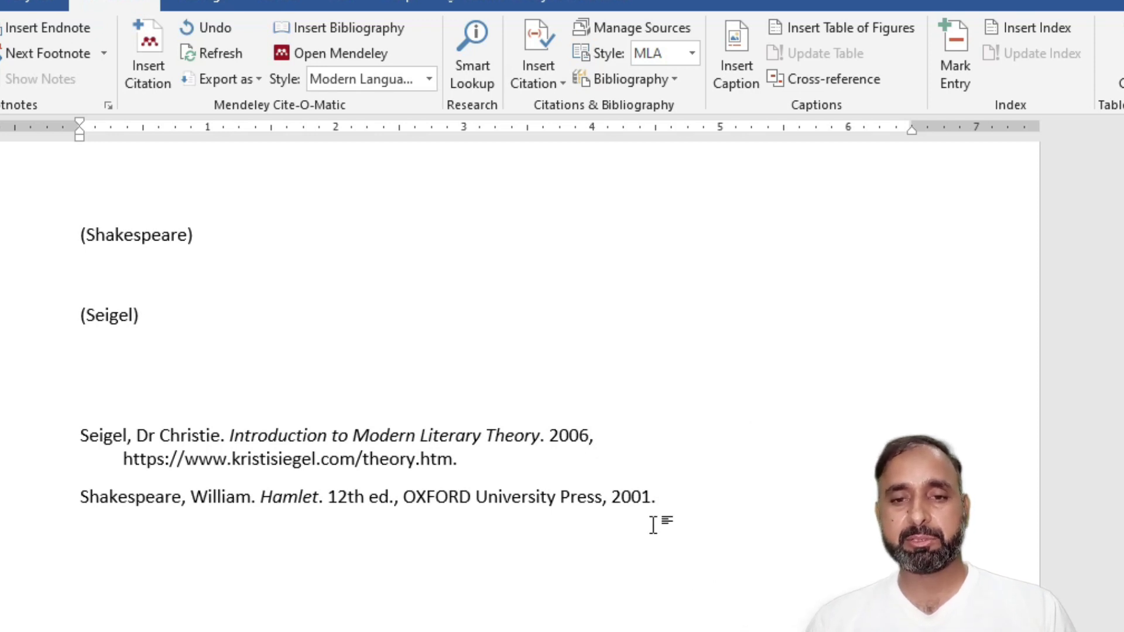
Switch the Mendeley style of all citations and the bibliography to IEEE.
key(ctrl+a)
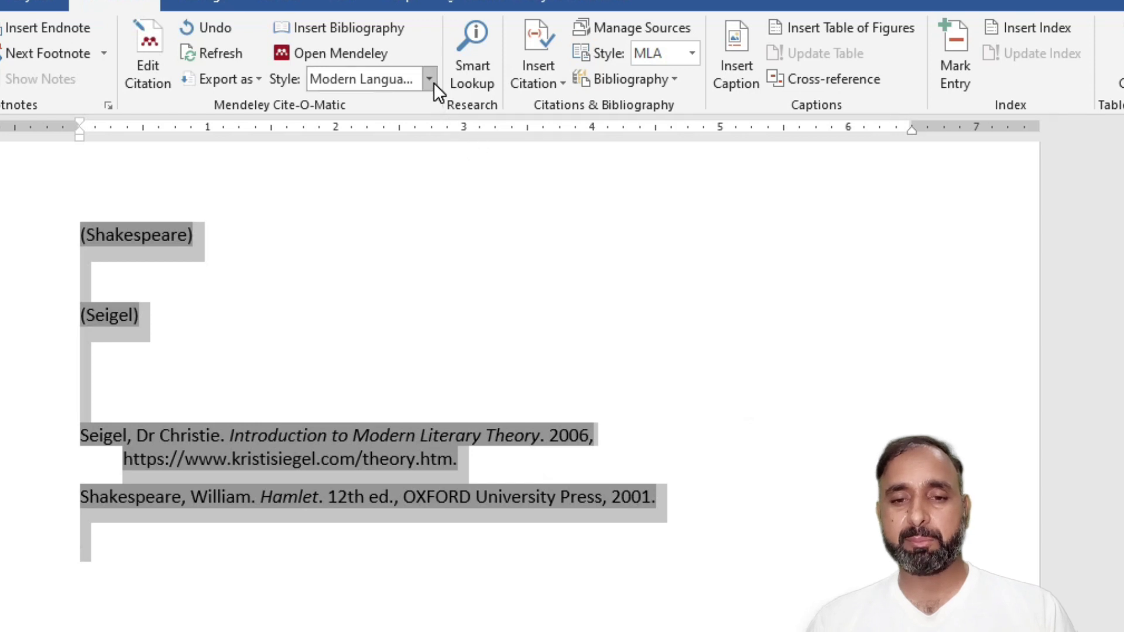
click(431, 81)
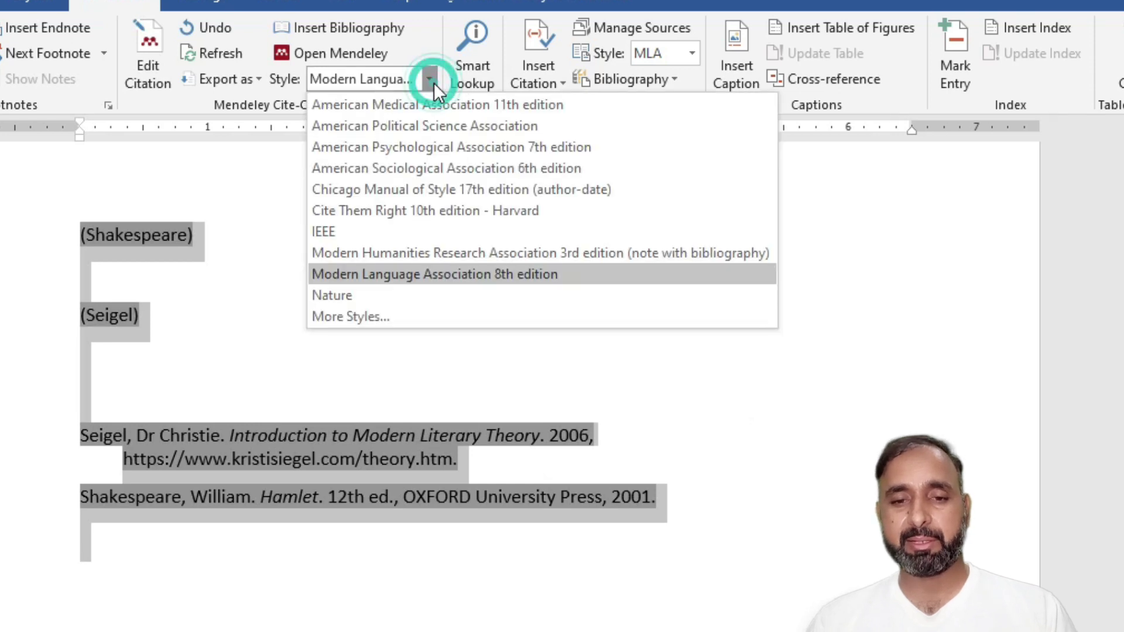
click(367, 229)
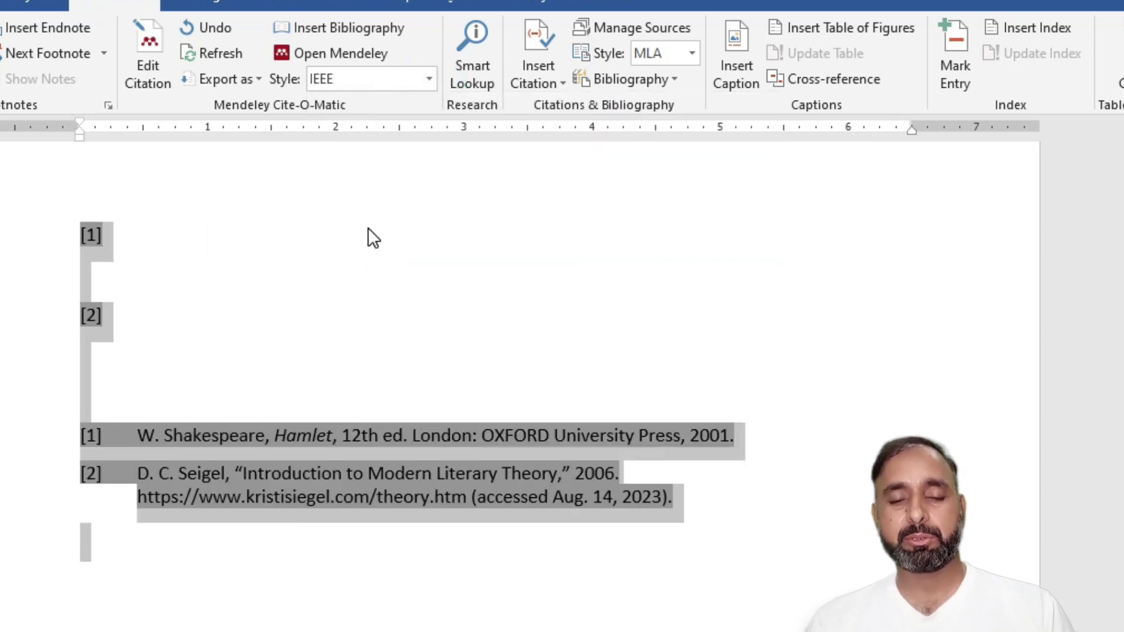
click(352, 581)
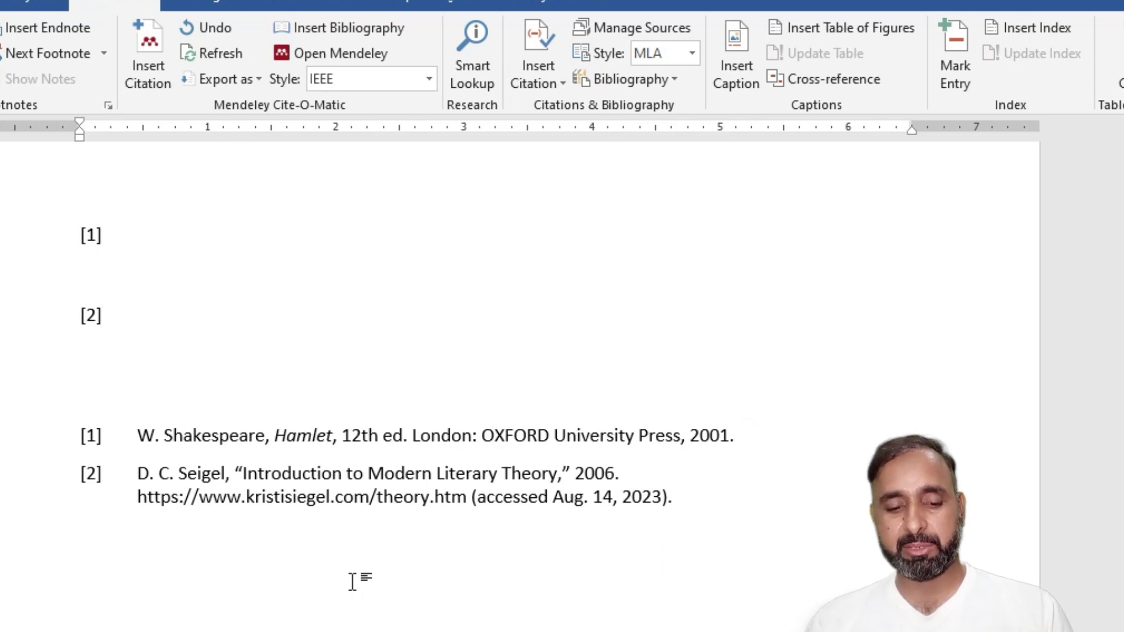
Reformat the whole document's citations and bibliography in the American Sociological Association 6th edition style.
key(ctrl+a)
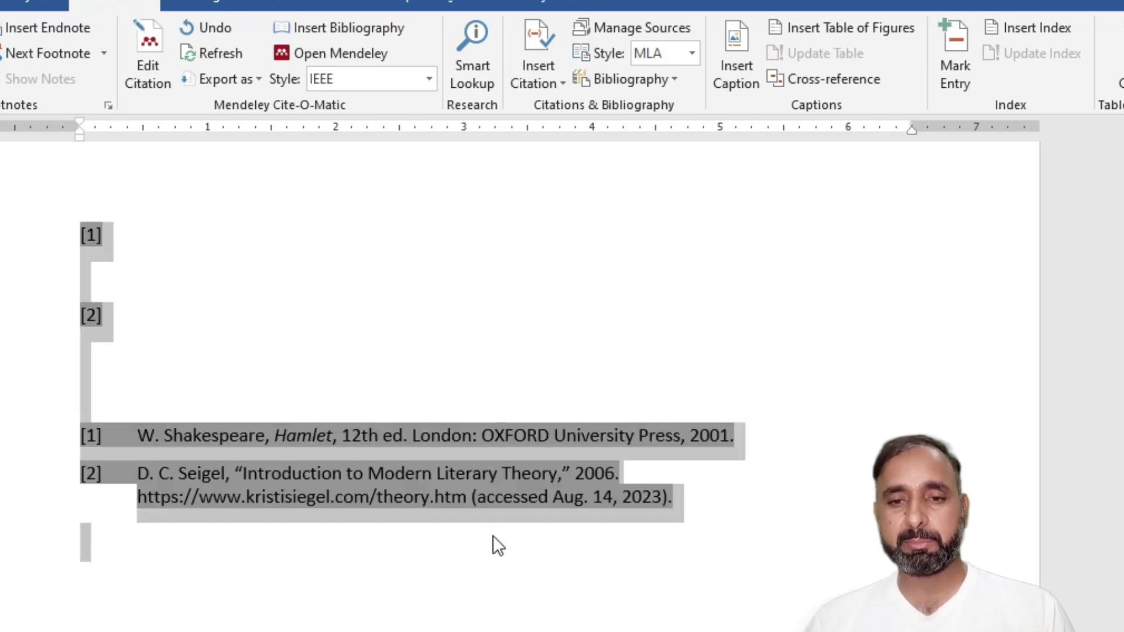
click(430, 79)
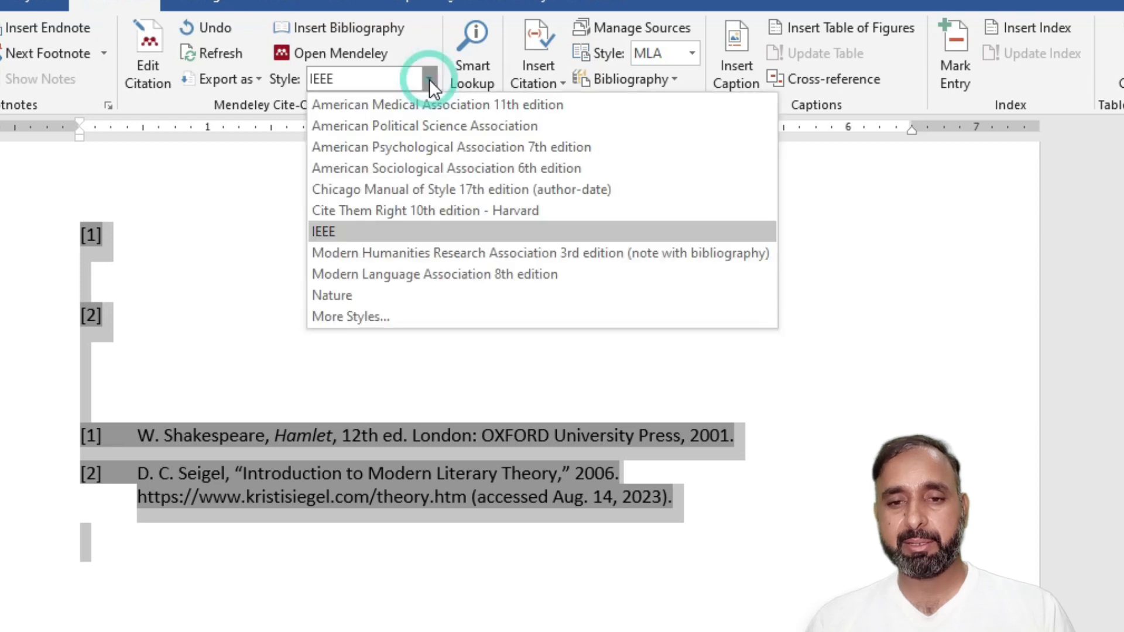
click(476, 169)
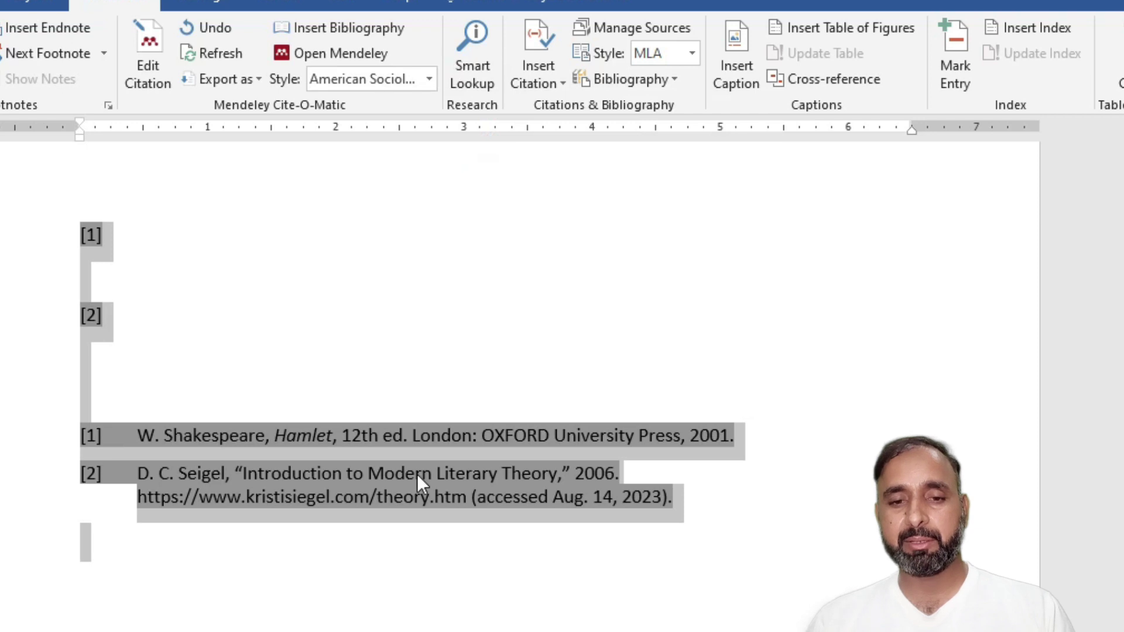
click(377, 621)
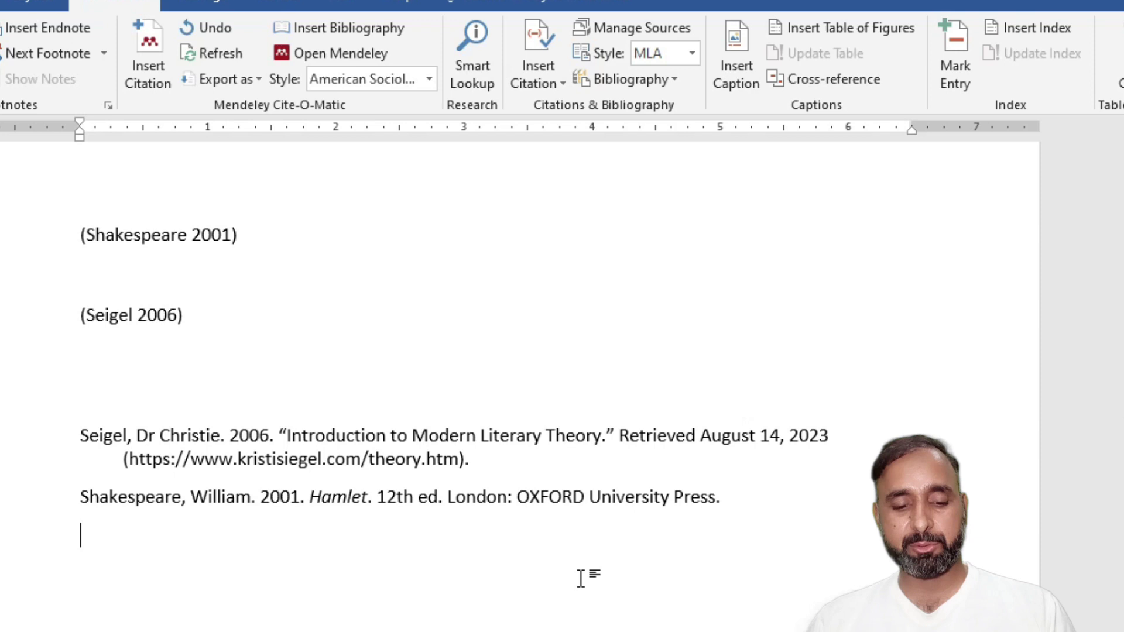
Set the Mendeley style for the entire document back to American Psychological Association 7th edition.
key(ctrl+a)
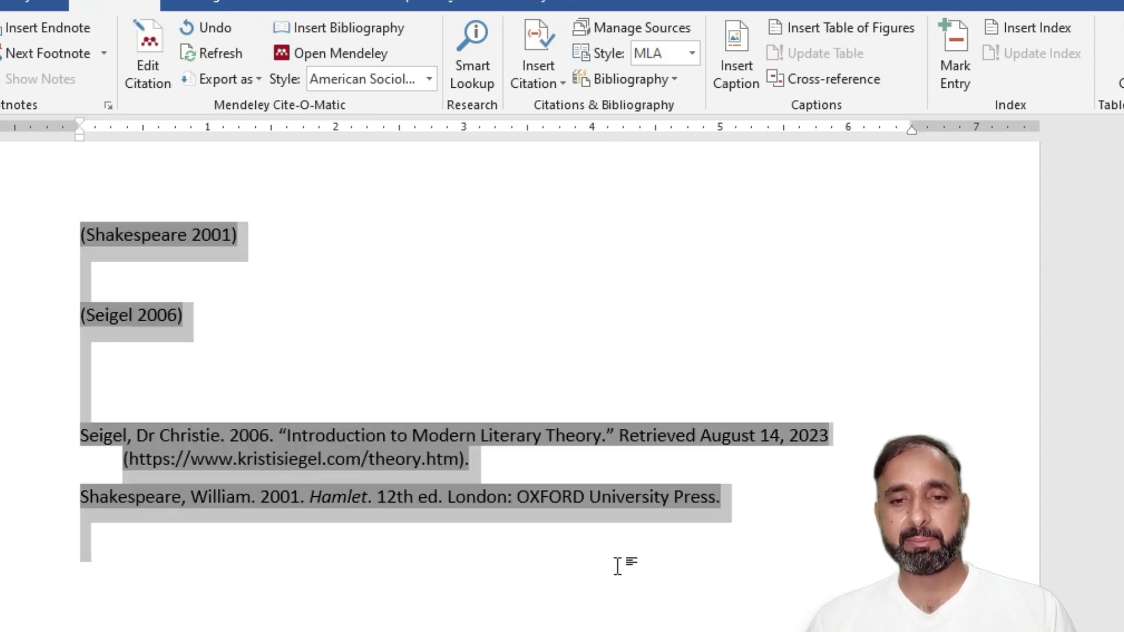
click(429, 78)
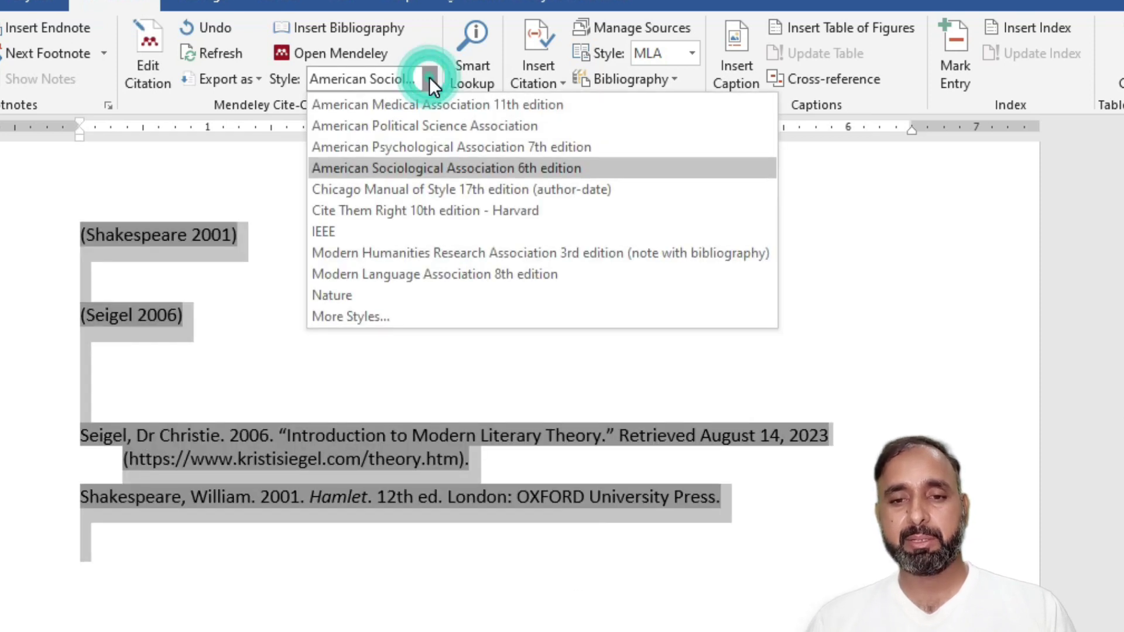
click(448, 147)
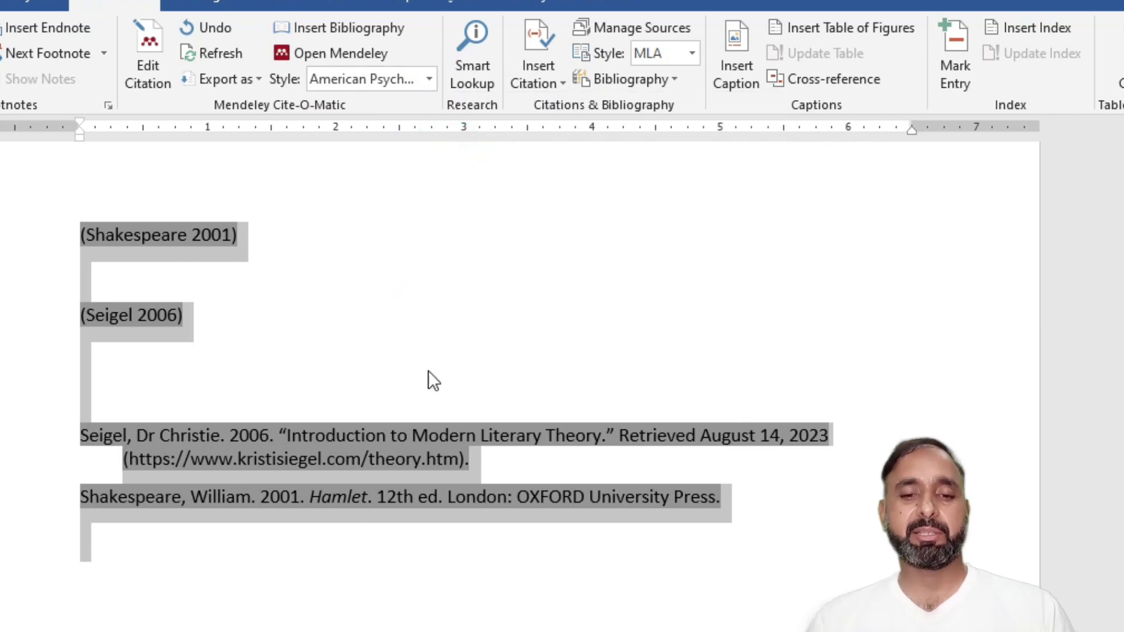
click(446, 562)
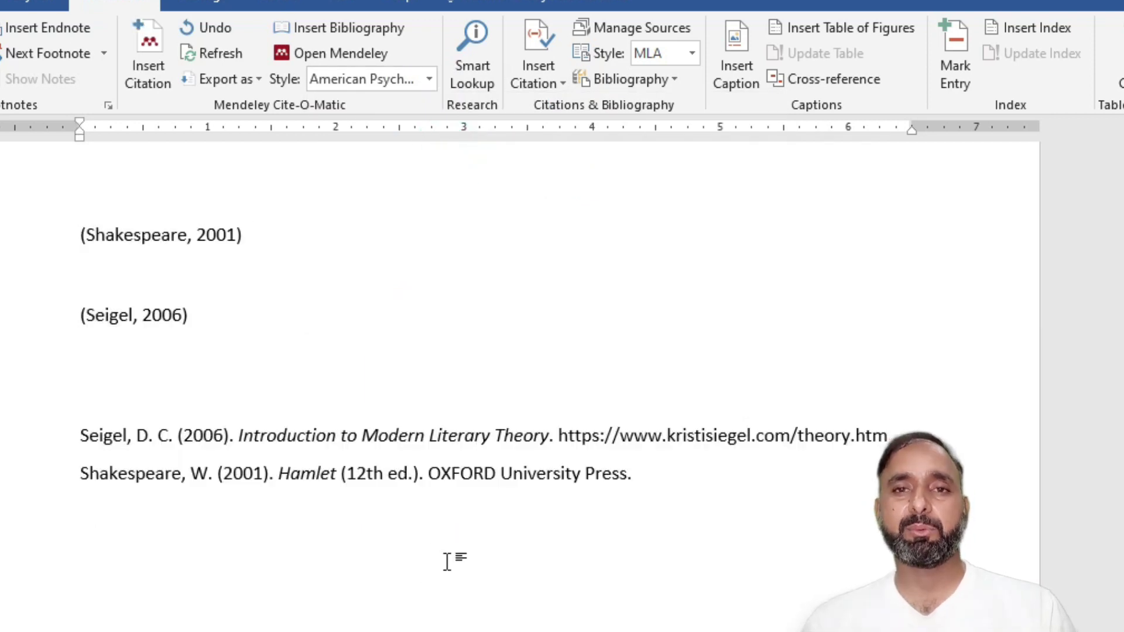